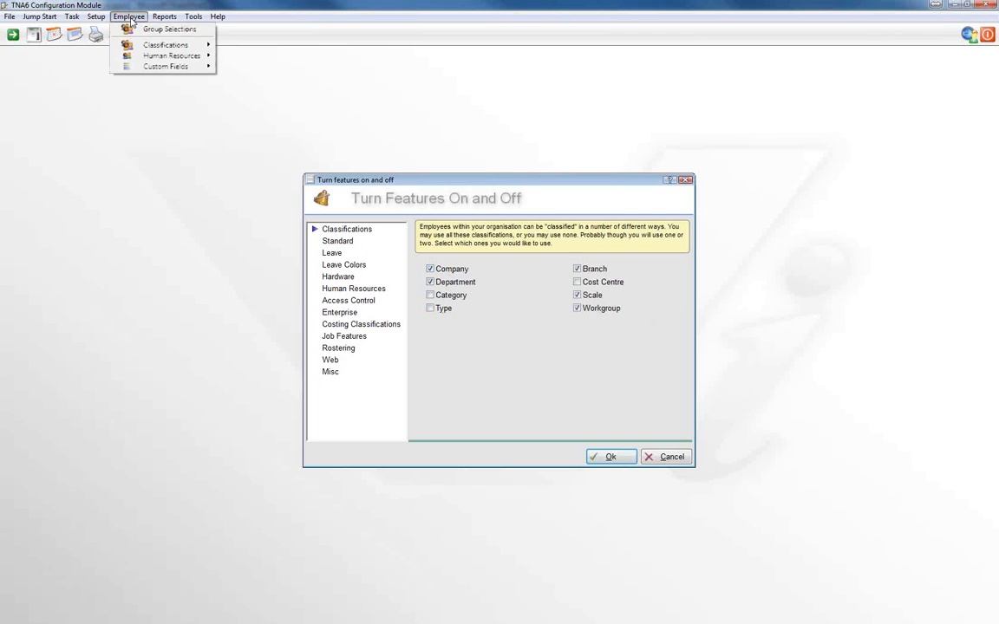
# Review the employee classifications, open the Standard feature settings, and toggle Daily Overtime Authorisations off and back on
pyautogui.moveTo(130, 44)
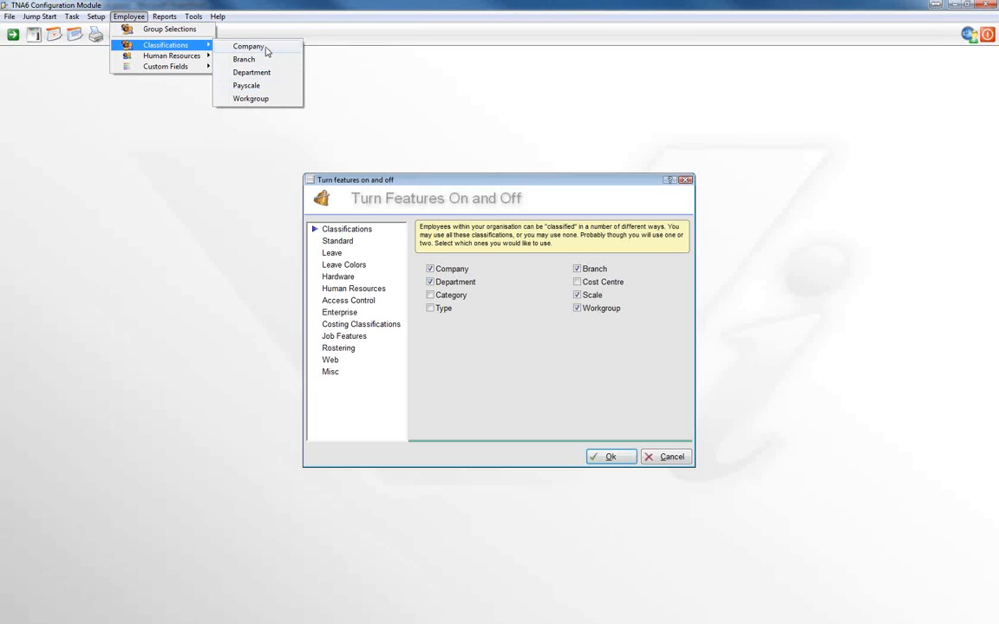
pyautogui.click(340, 242)
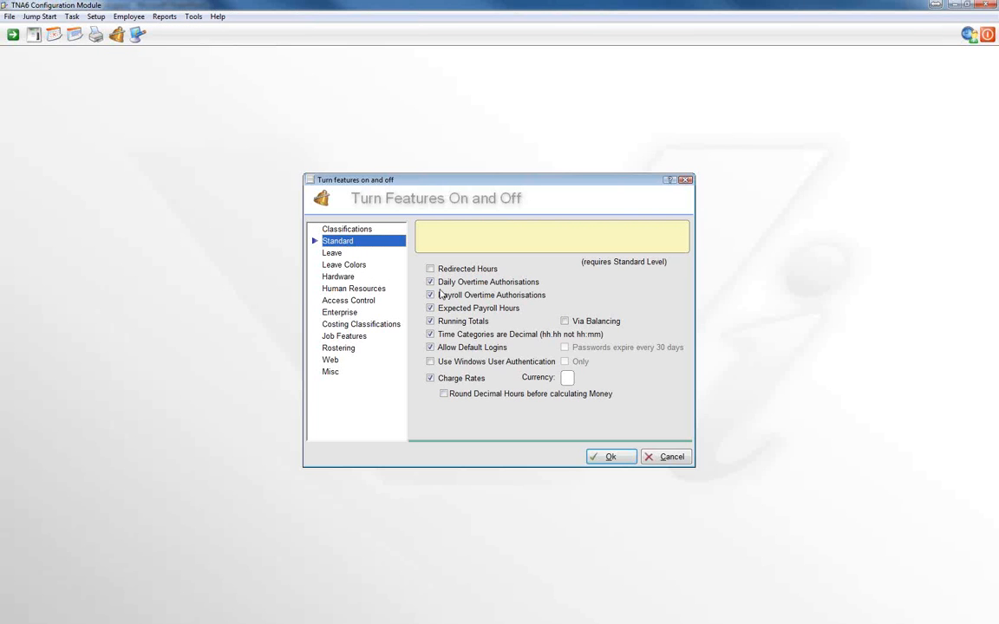
pyautogui.click(430, 282)
pyautogui.click(430, 283)
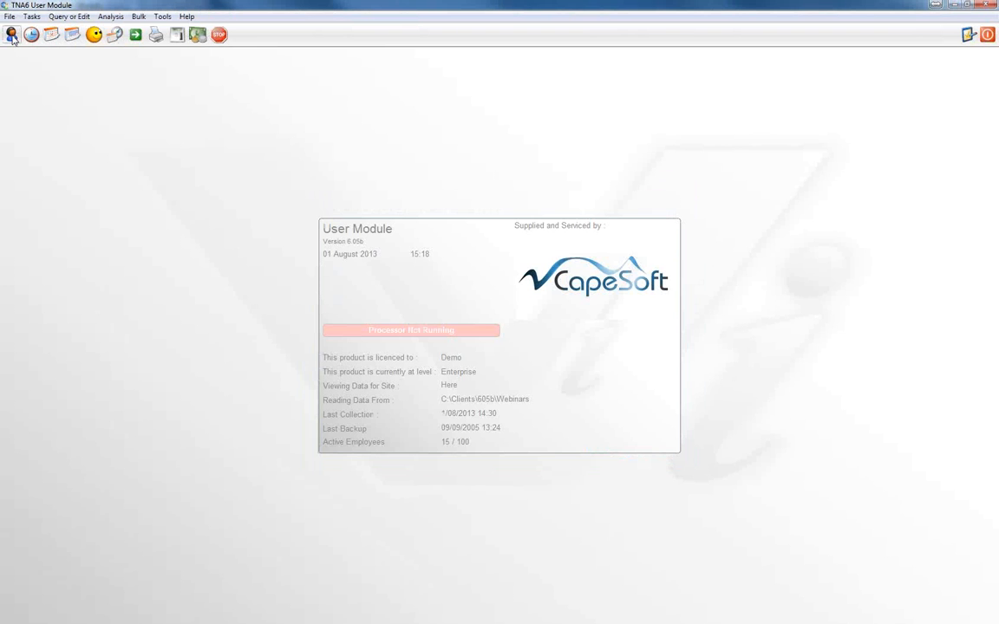
# Switch to the User Module and show the payroll hours of the second employee in the employee list
pyautogui.click(11, 35)
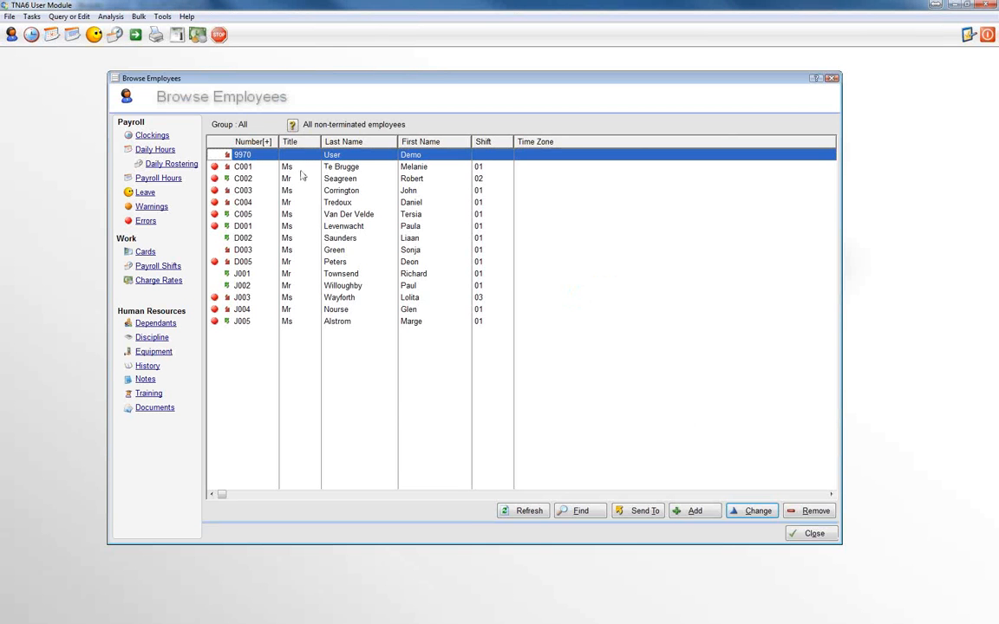
pyautogui.click(251, 169)
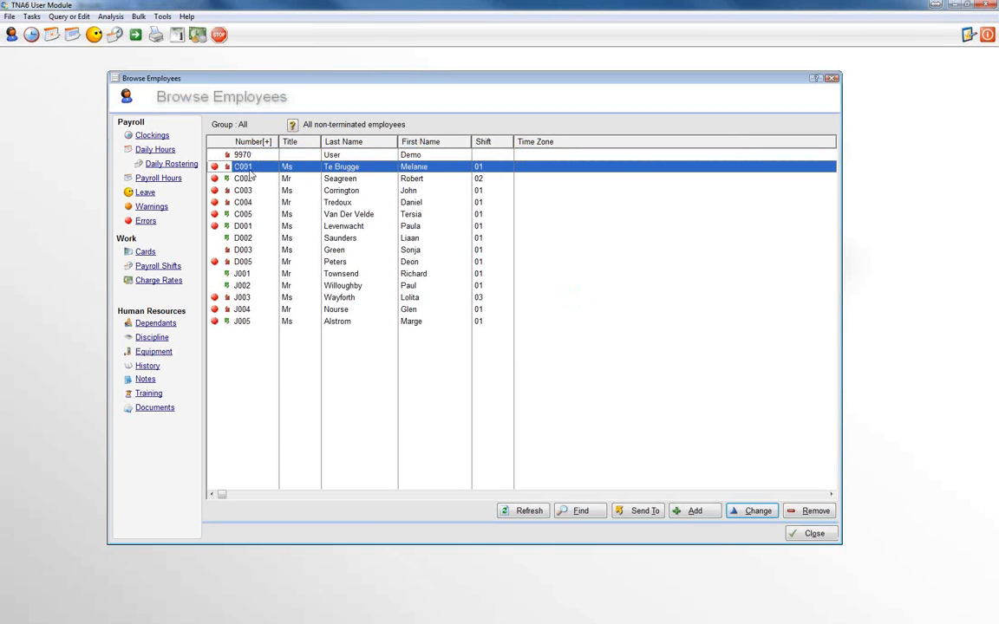
pyautogui.click(159, 179)
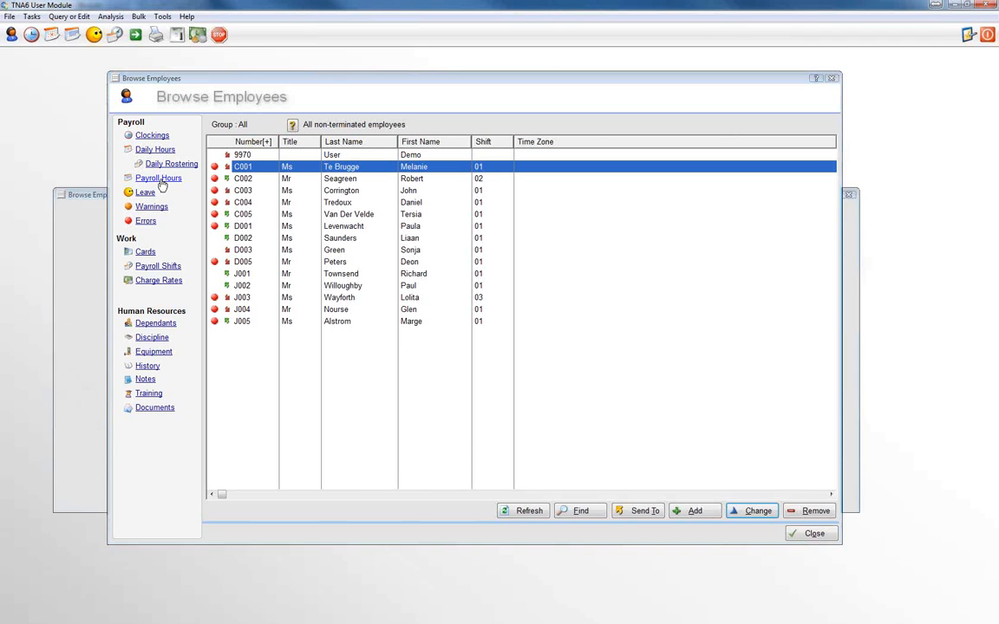
# Limit the payroll hours to 03/06/2013 through 09/06/2013, examine the sick leave record, and return to the employee list
pyautogui.click(167, 240)
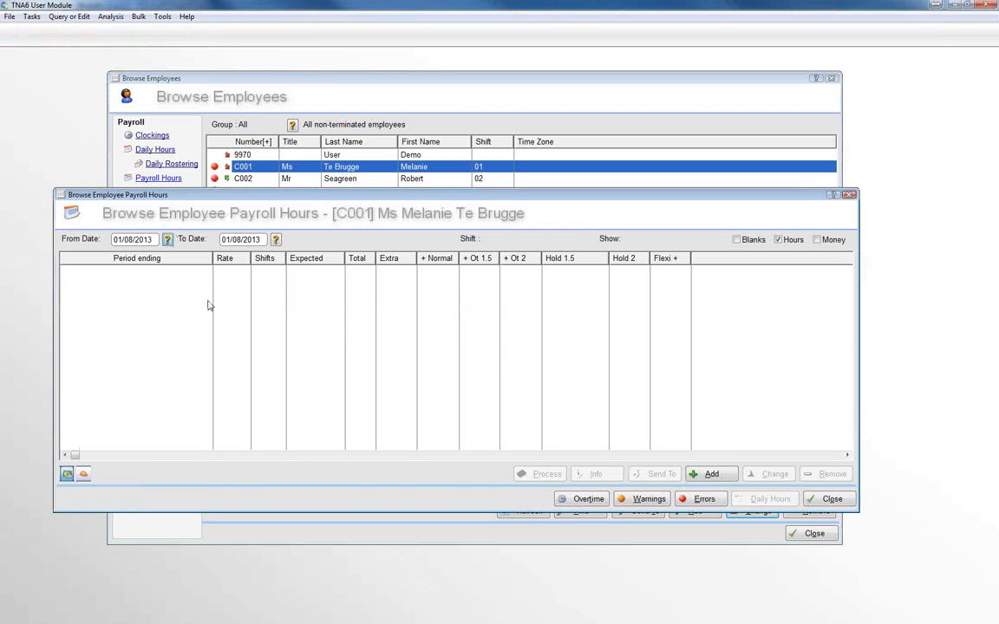
pyautogui.click(490, 273)
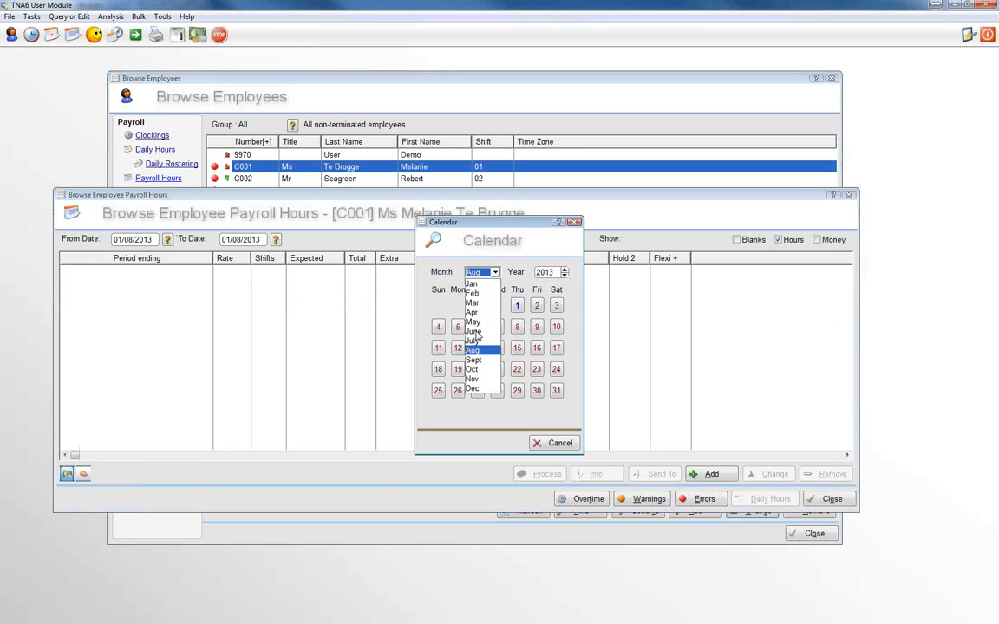
pyautogui.click(474, 331)
pyautogui.click(457, 325)
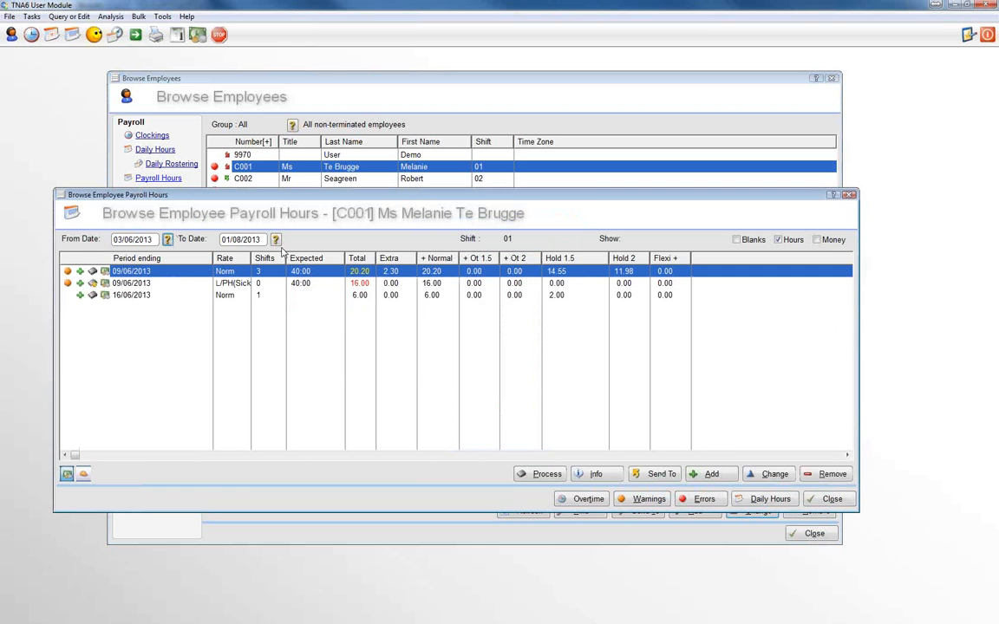
pyautogui.click(274, 240)
pyautogui.click(477, 274)
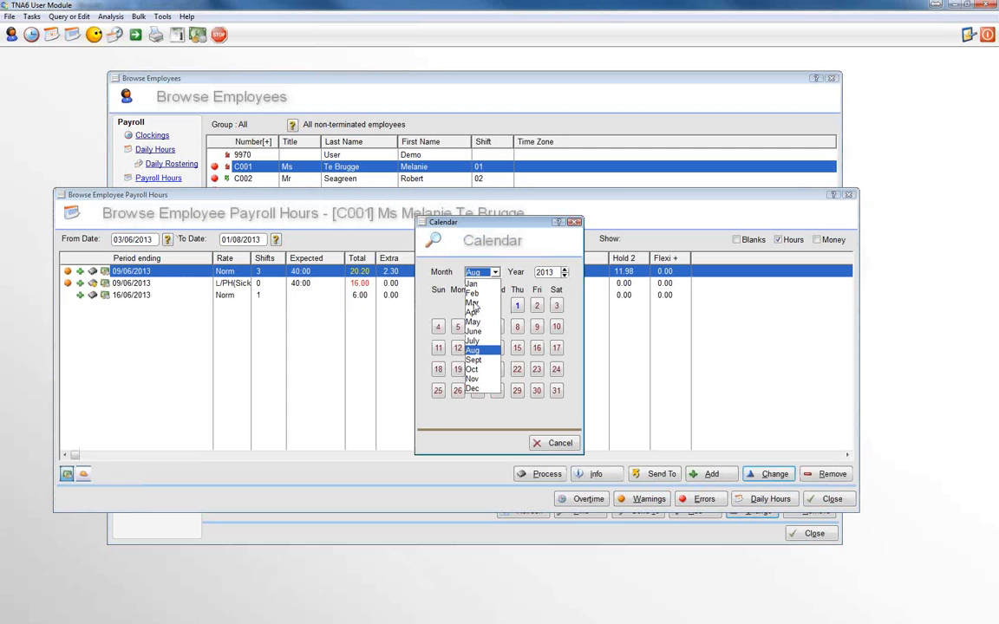
pyautogui.click(473, 331)
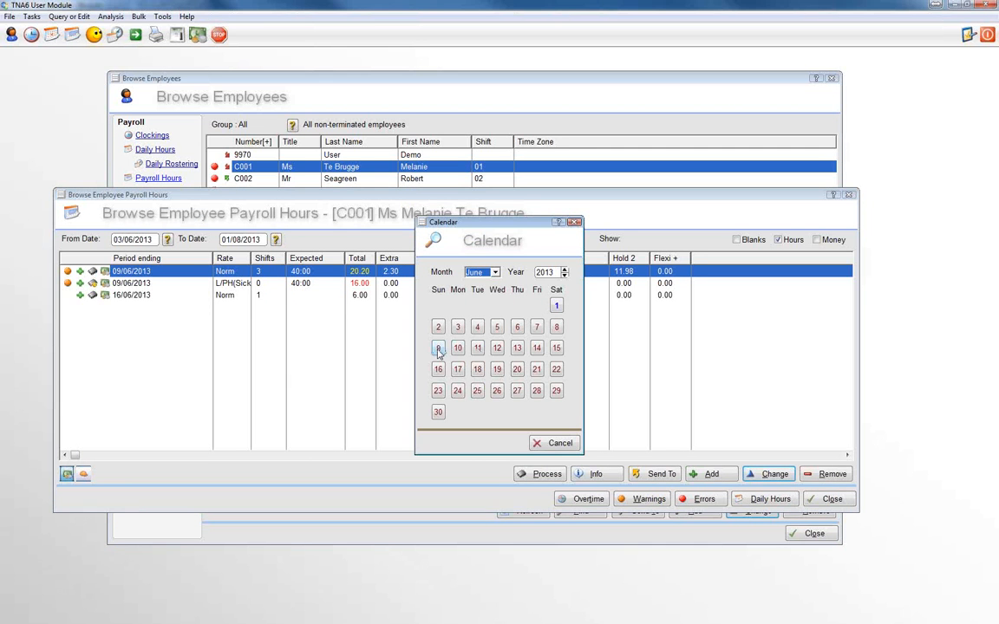
pyautogui.click(438, 349)
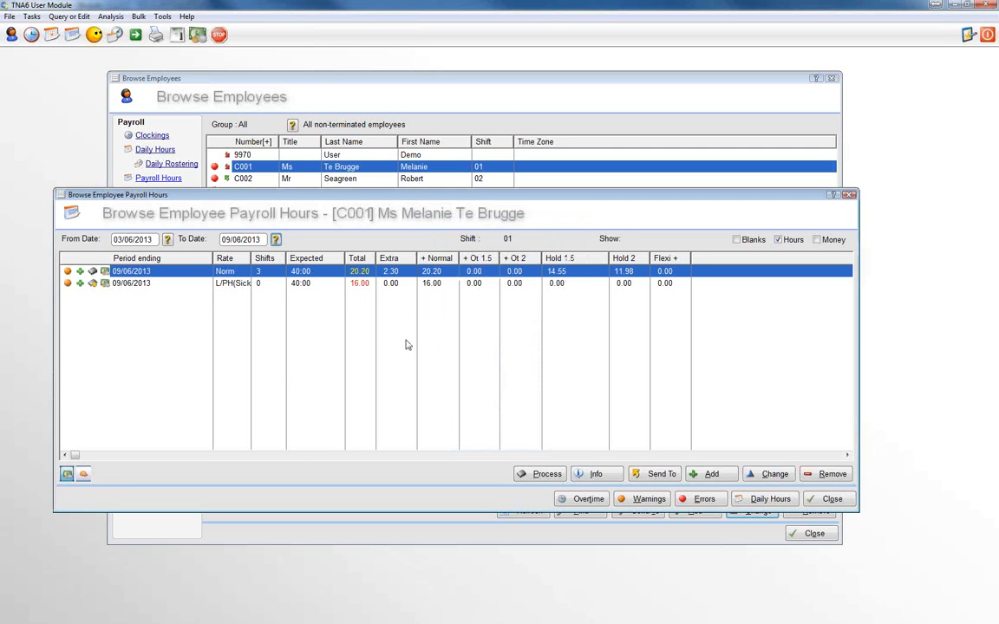
pyautogui.click(360, 284)
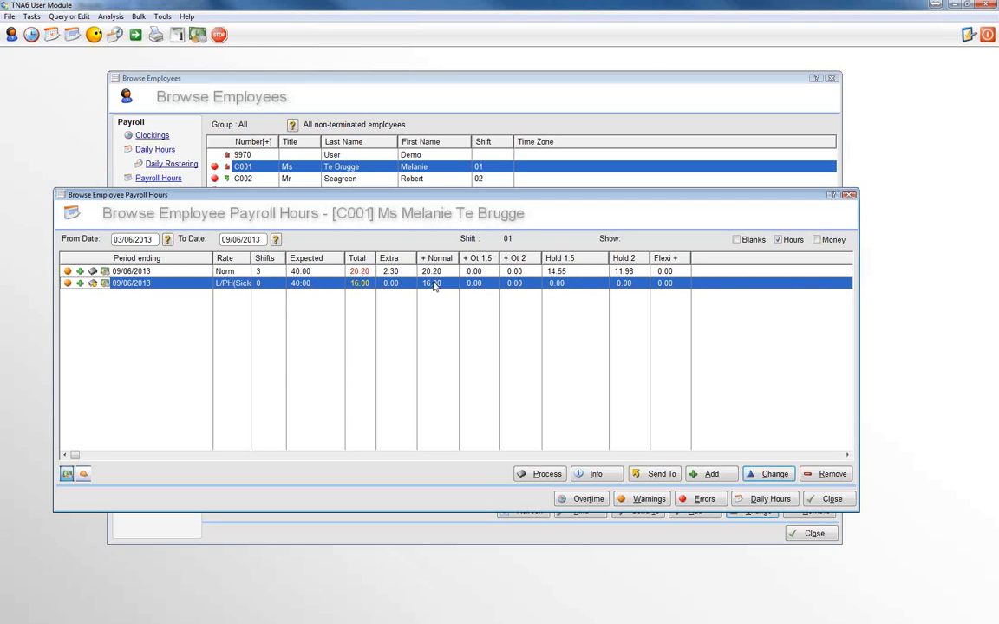
pyautogui.click(829, 499)
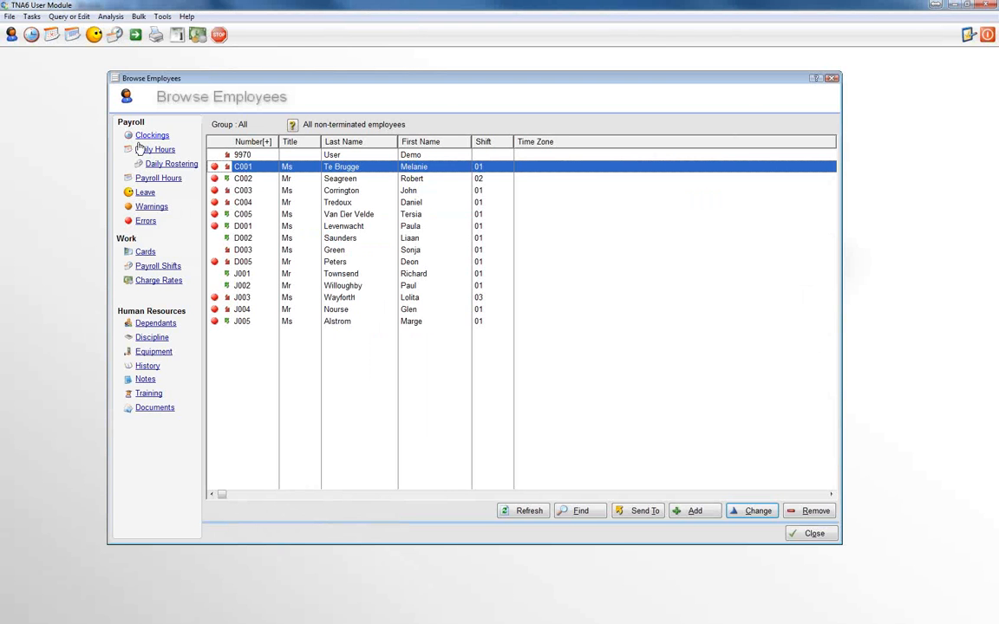
# View the same employee's daily hours, examine the Extra time on the first two days, and close the view
pyautogui.click(141, 152)
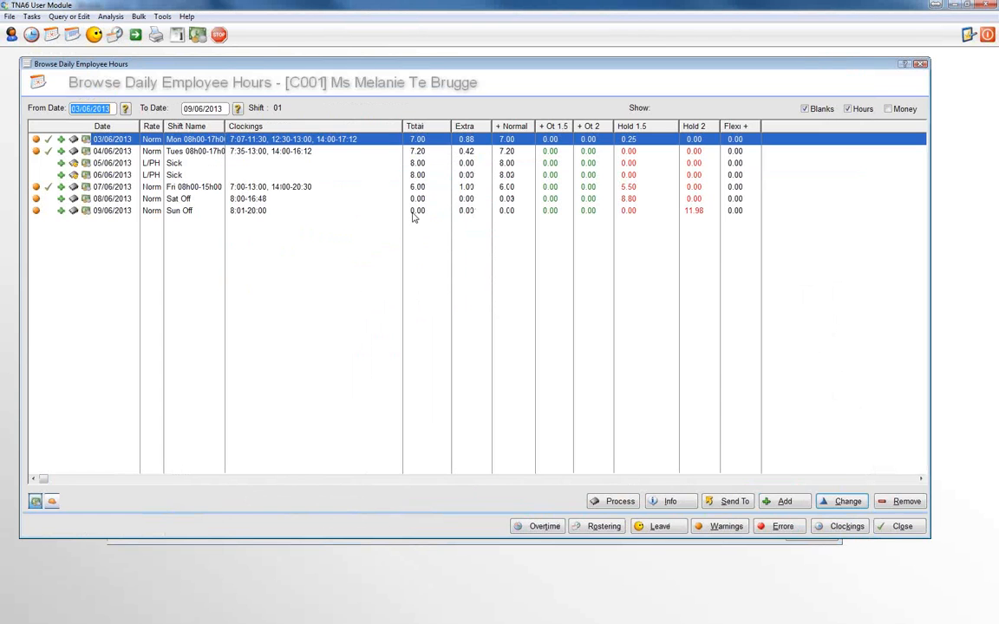
pyautogui.click(475, 154)
pyautogui.click(475, 139)
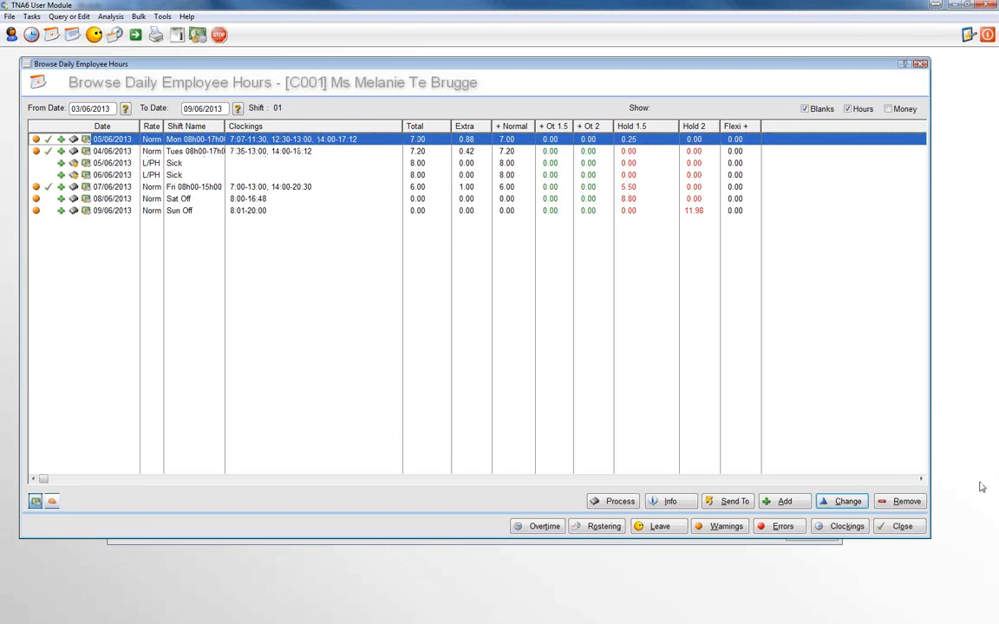
pyautogui.click(898, 526)
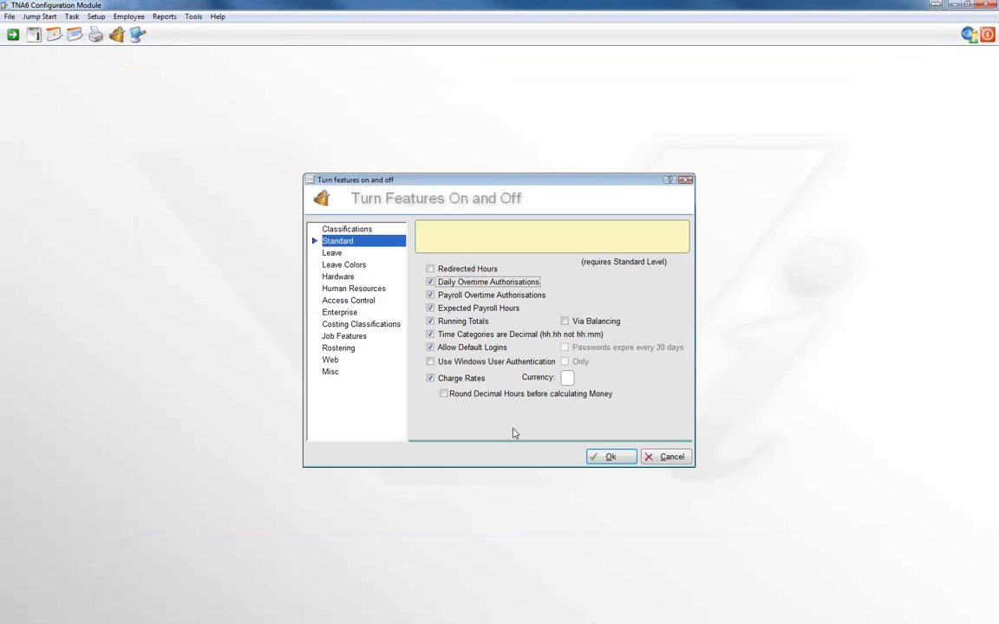
# Switch to the Configuration Module, turn off Time Categories are Decimal, and save the feature settings
pyautogui.click(430, 335)
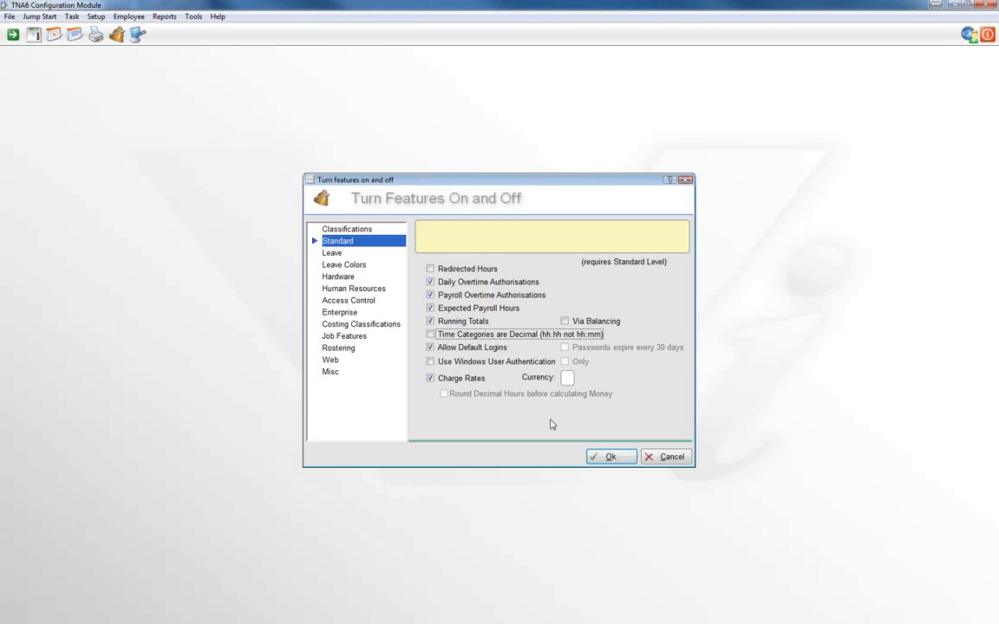
pyautogui.click(606, 457)
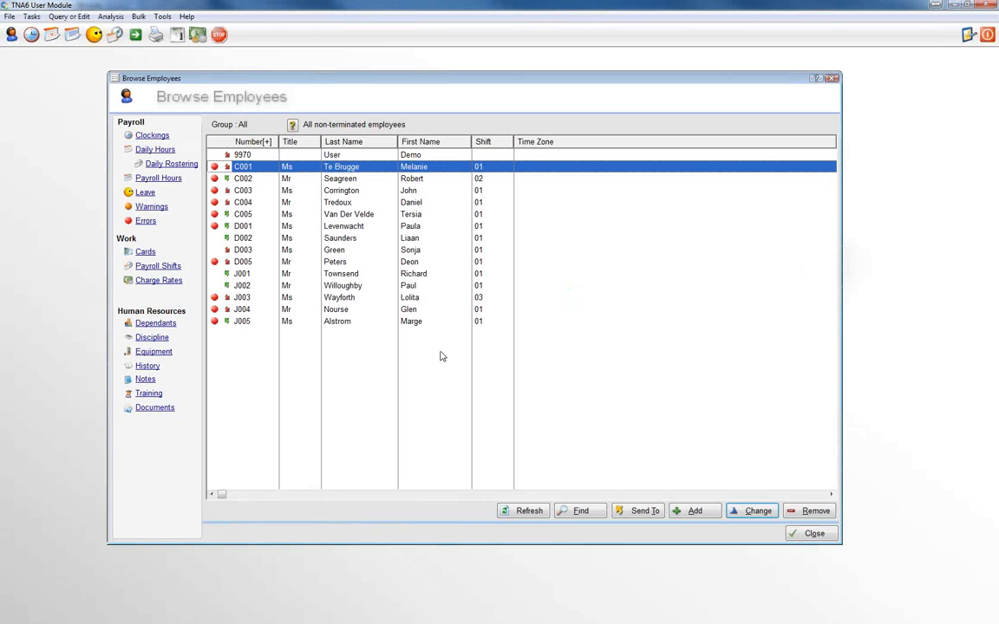
# Switch to the User Module, examine how the employee's daily hours are formatted on the first two days, and close the view
pyautogui.click(155, 151)
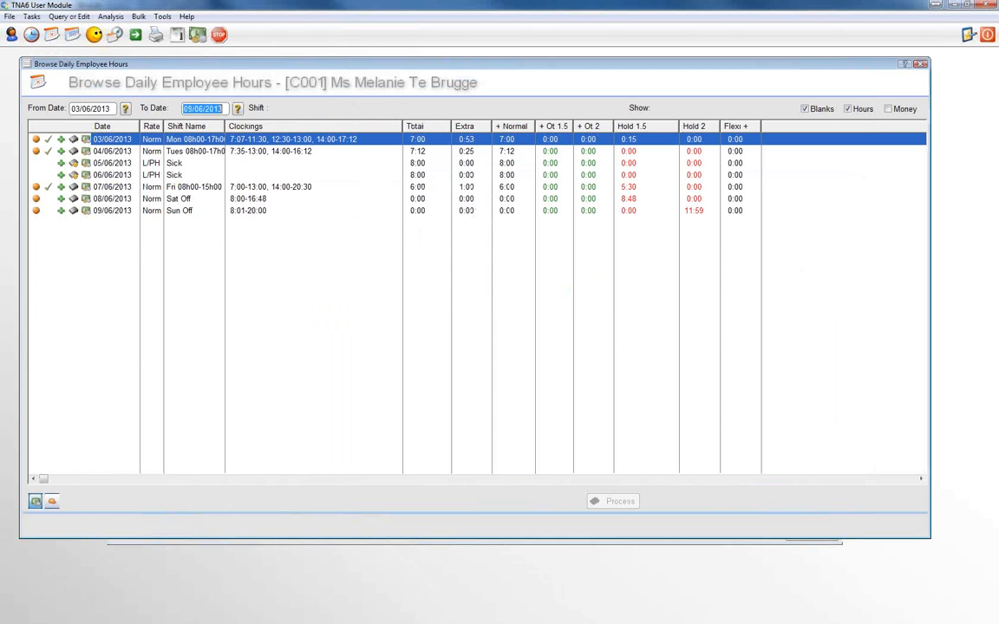
pyautogui.click(473, 154)
pyautogui.click(475, 141)
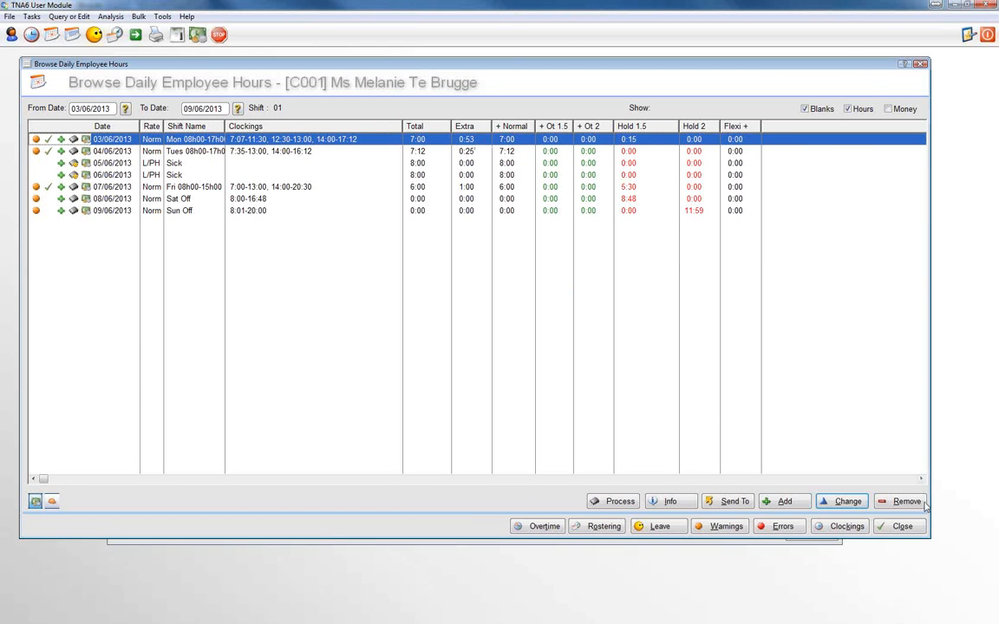
pyautogui.click(902, 526)
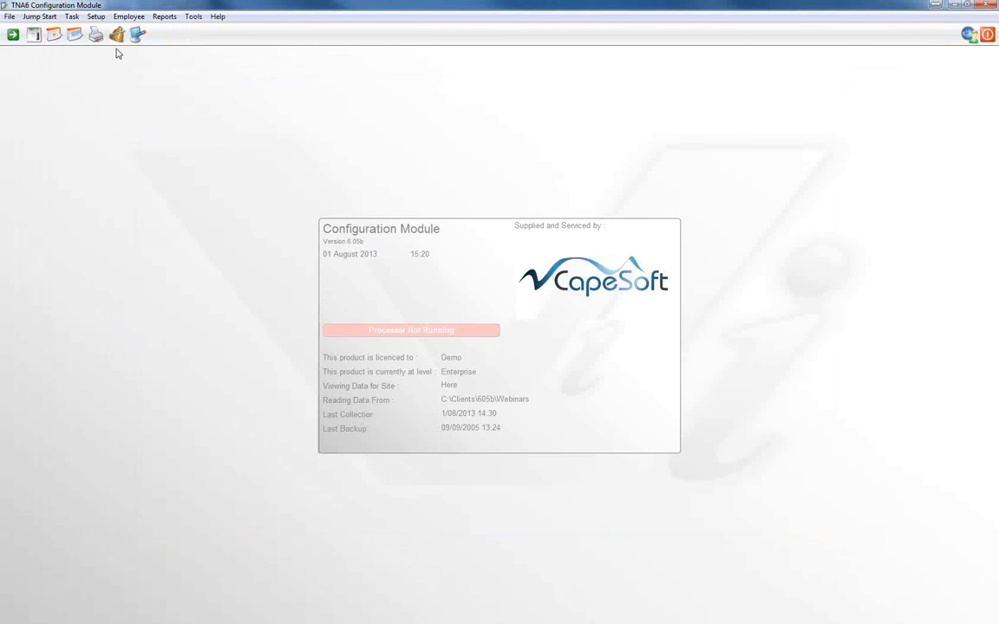
# Return to the Configuration Module's Standard feature settings and turn Time Categories are Decimal back on
pyautogui.click(116, 36)
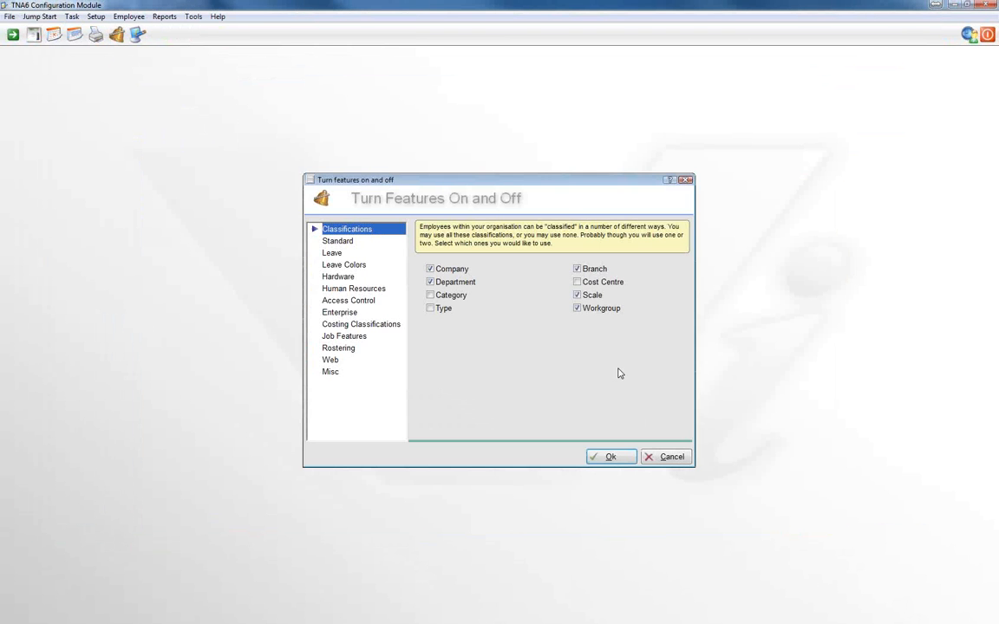
pyautogui.click(340, 242)
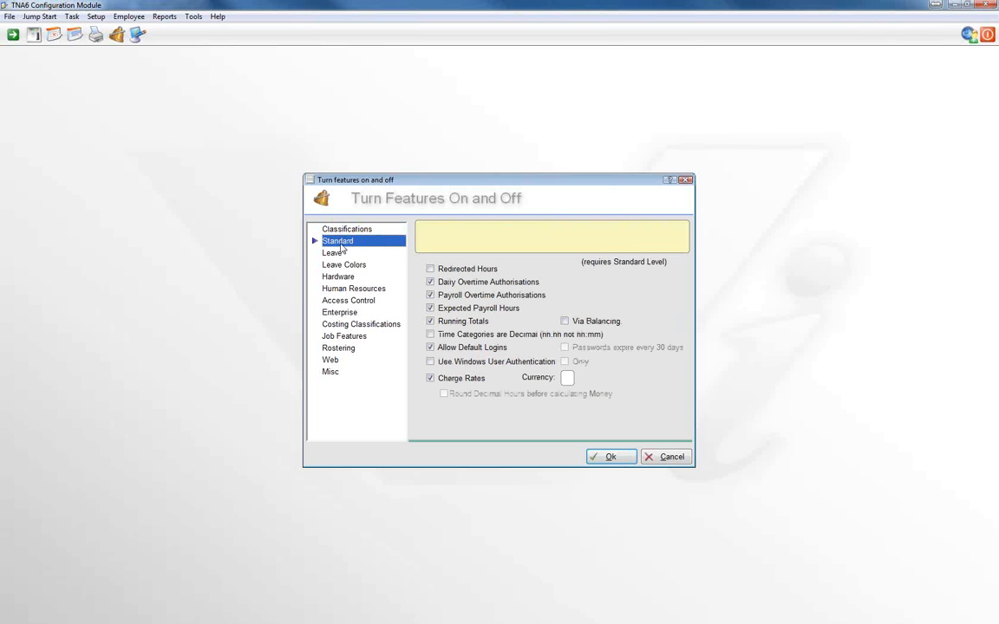
pyautogui.click(429, 337)
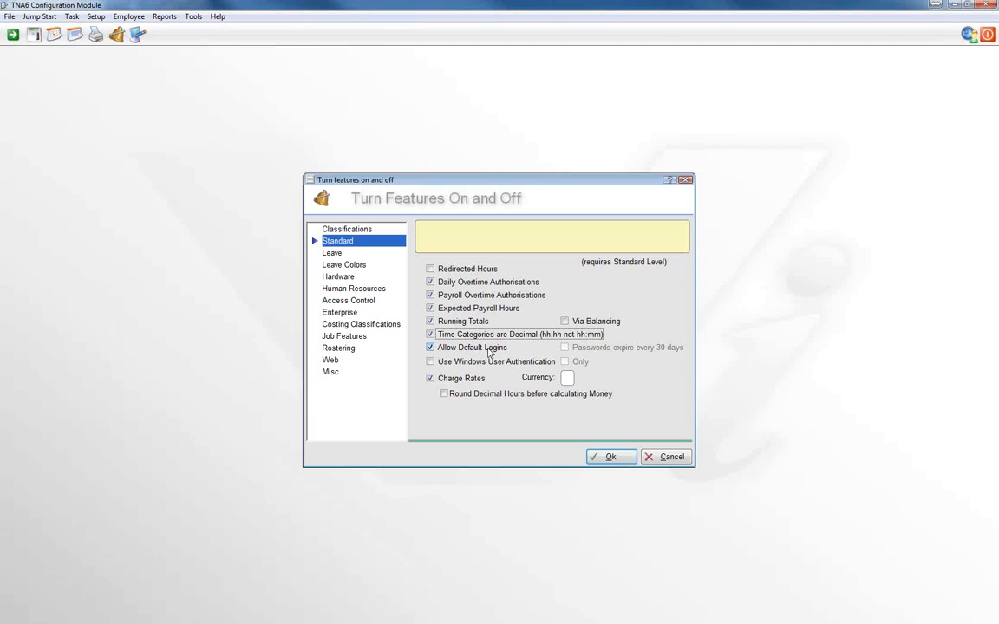
# Toggle Allow Default Logins off and back on, and place the cursor in the Currency field for charge rates
pyautogui.click(431, 348)
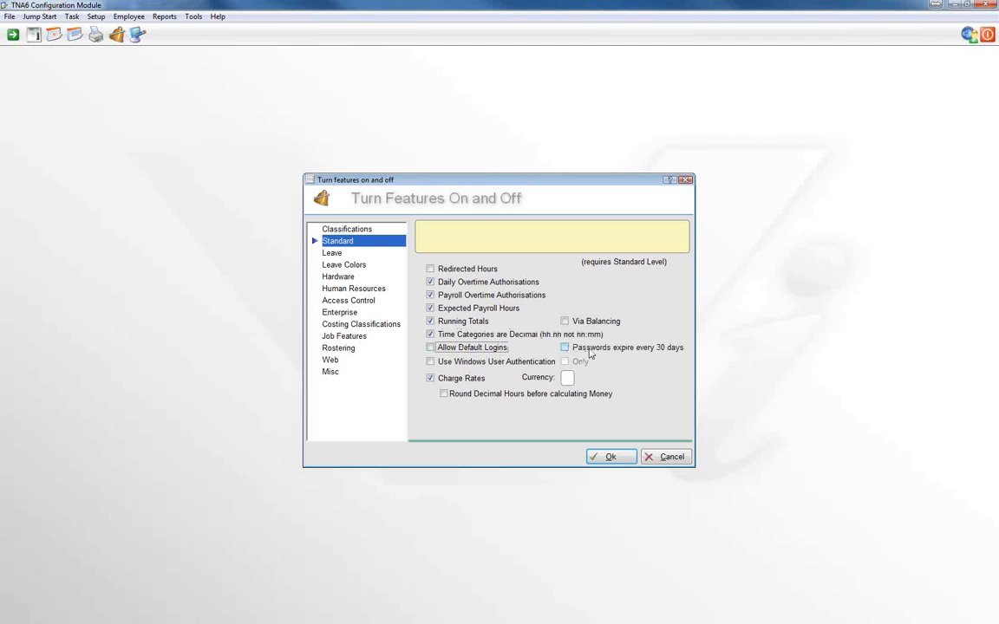
pyautogui.click(430, 347)
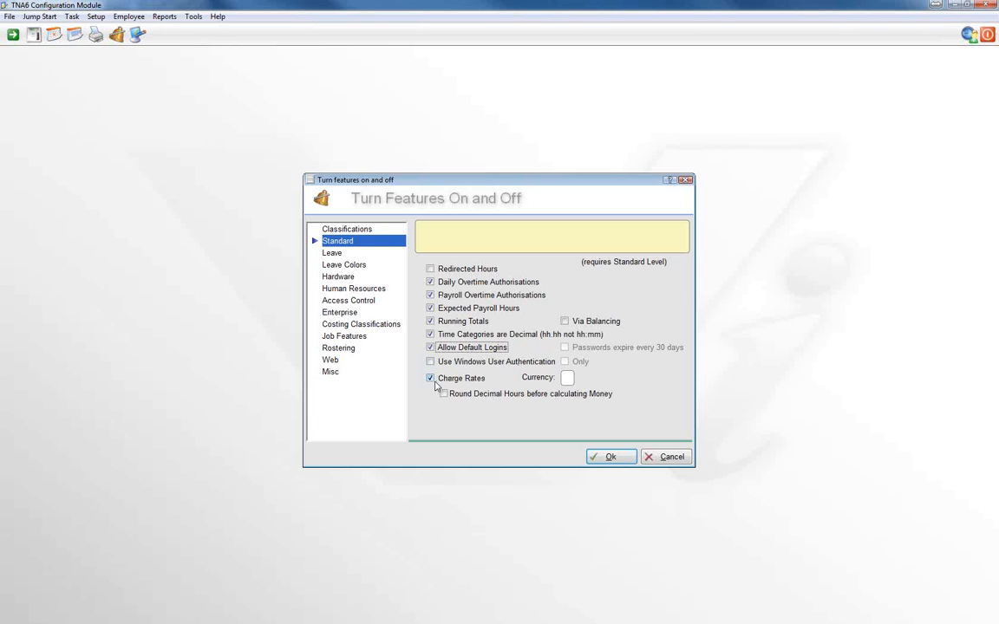
pyautogui.click(565, 378)
# Open the Leave feature settings and toggle Leave Emails on and back off
pyautogui.click(343, 253)
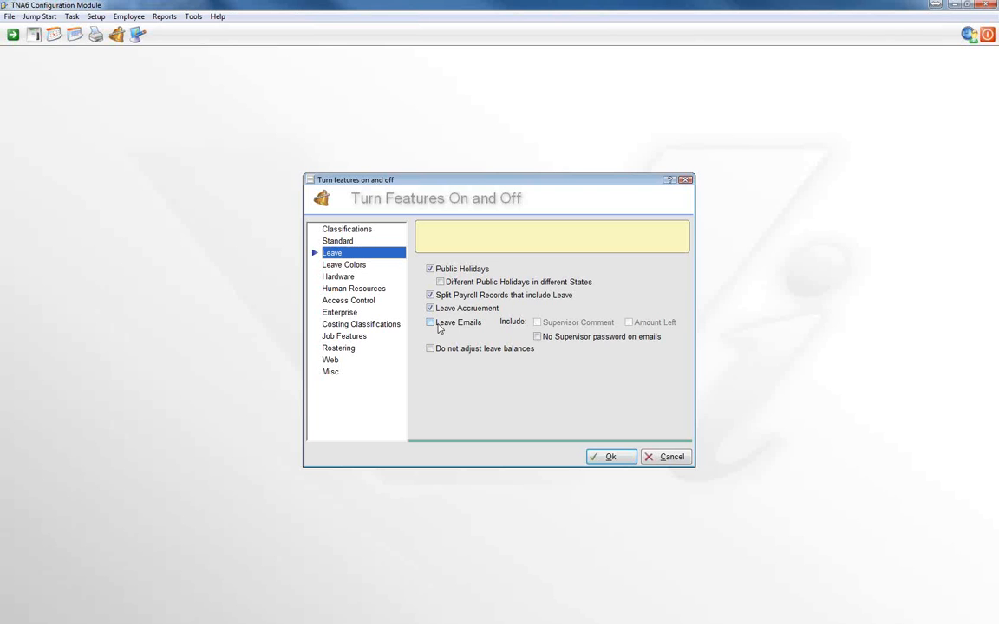
pyautogui.click(439, 325)
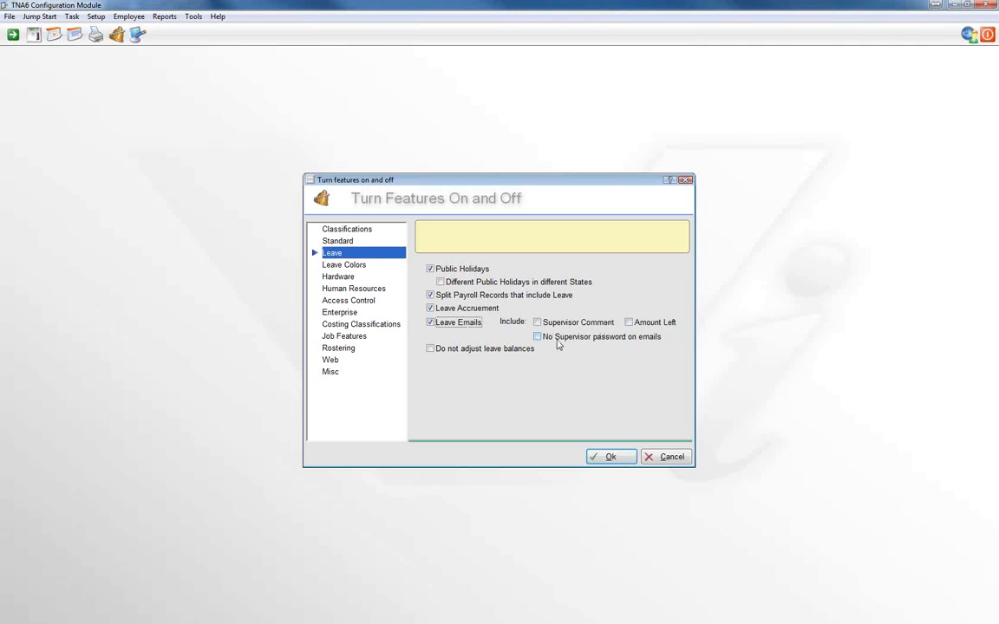
pyautogui.click(430, 323)
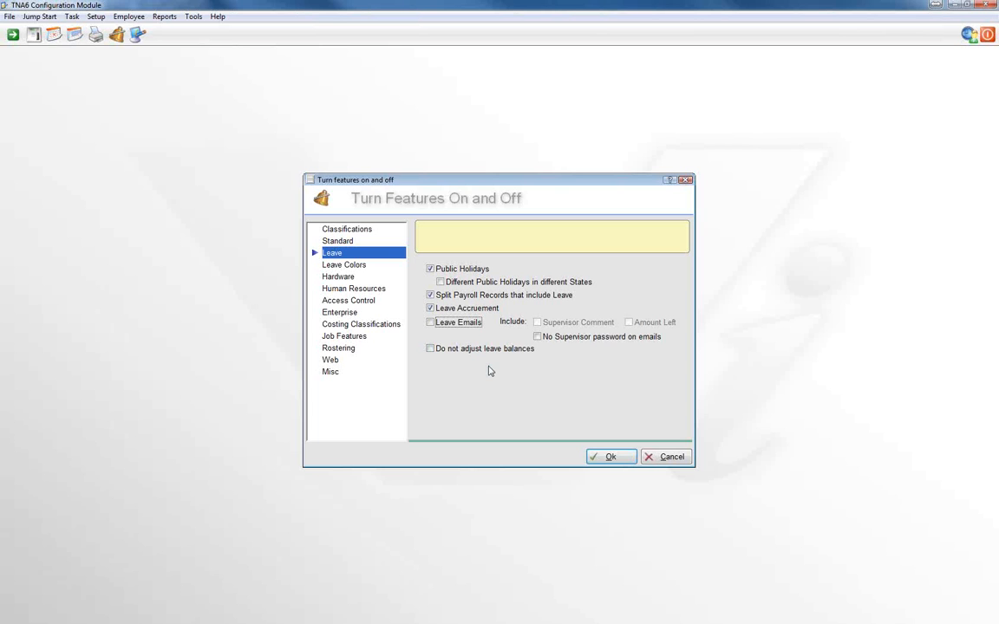
# Review the available options in the Leave Colors, Hardware and Human Resources feature settings
pyautogui.click(338, 266)
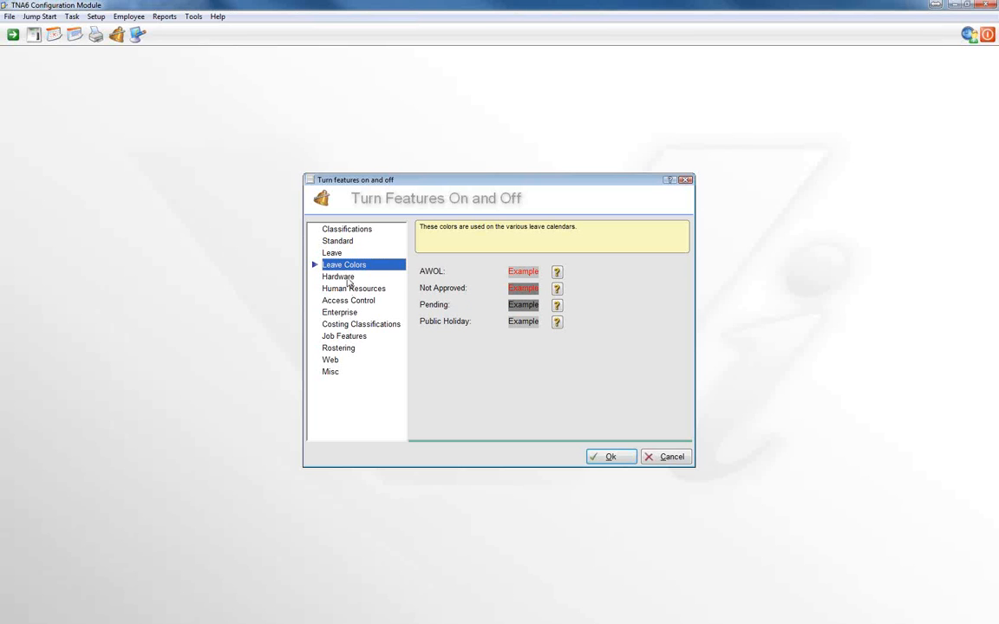
pyautogui.click(347, 278)
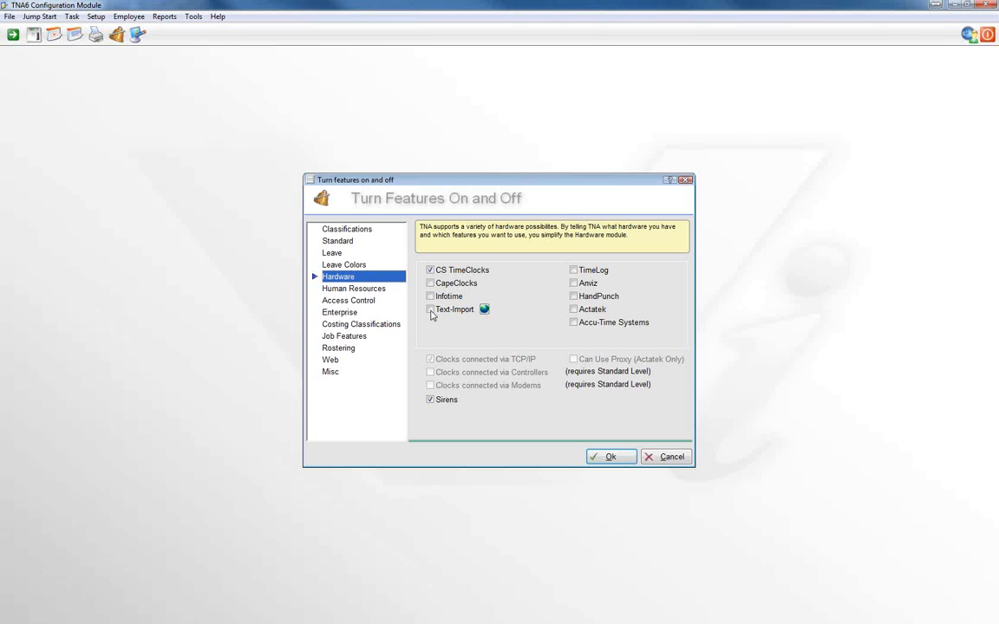
pyautogui.click(364, 289)
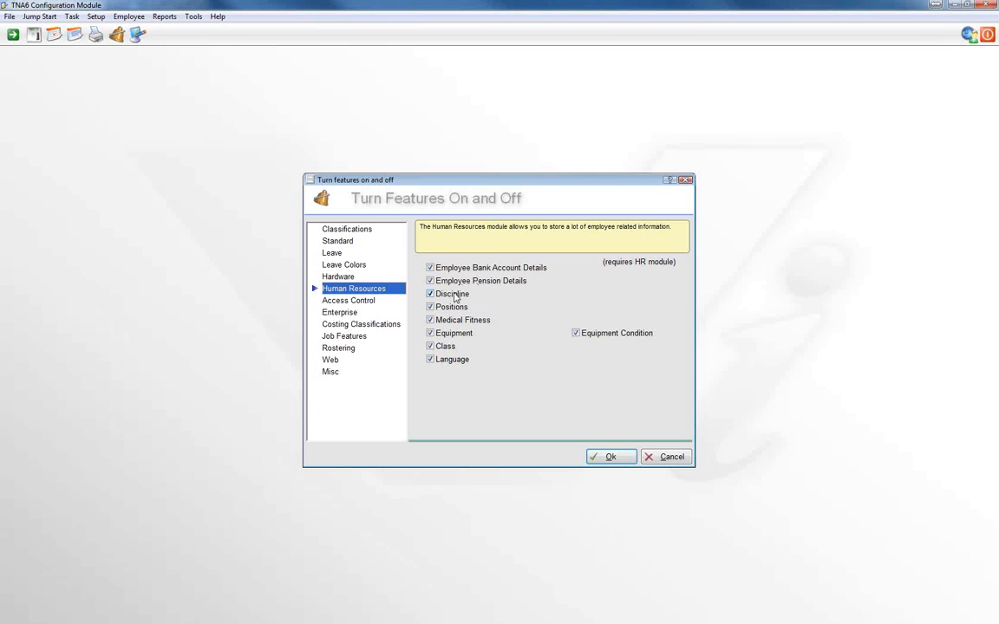
# In the Access Control feature settings, turn off Anti-PassBack and toggle Pathing on and back off
pyautogui.click(359, 301)
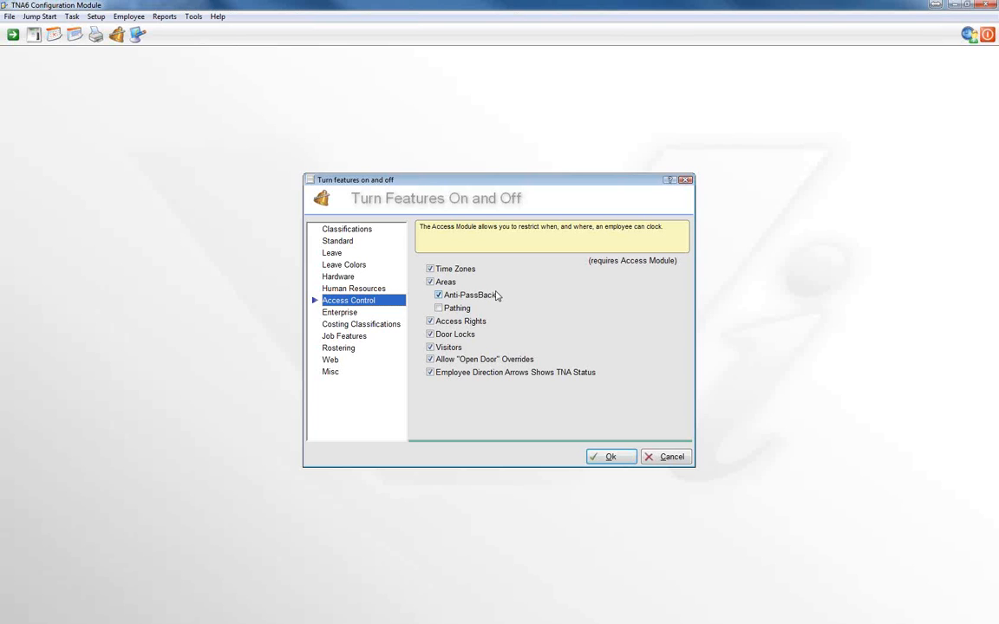
pyautogui.click(439, 297)
pyautogui.click(439, 309)
pyautogui.click(439, 310)
# Turn off Door Locks and Allow "Open Door" Overrides, toggling Visitors off and back on in between
pyautogui.click(431, 335)
pyautogui.click(430, 348)
pyautogui.click(430, 348)
pyautogui.click(429, 360)
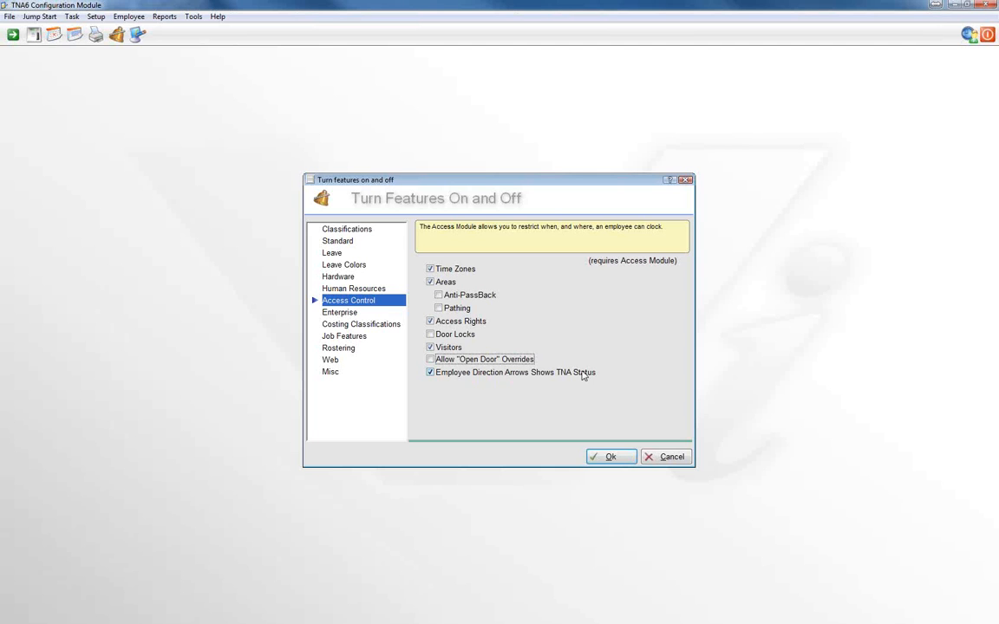
# Turn off Employee Direction Arrows Shows TNA Status, and in the Enterprise features toggle Use Multiple Sites on and back off
pyautogui.click(430, 373)
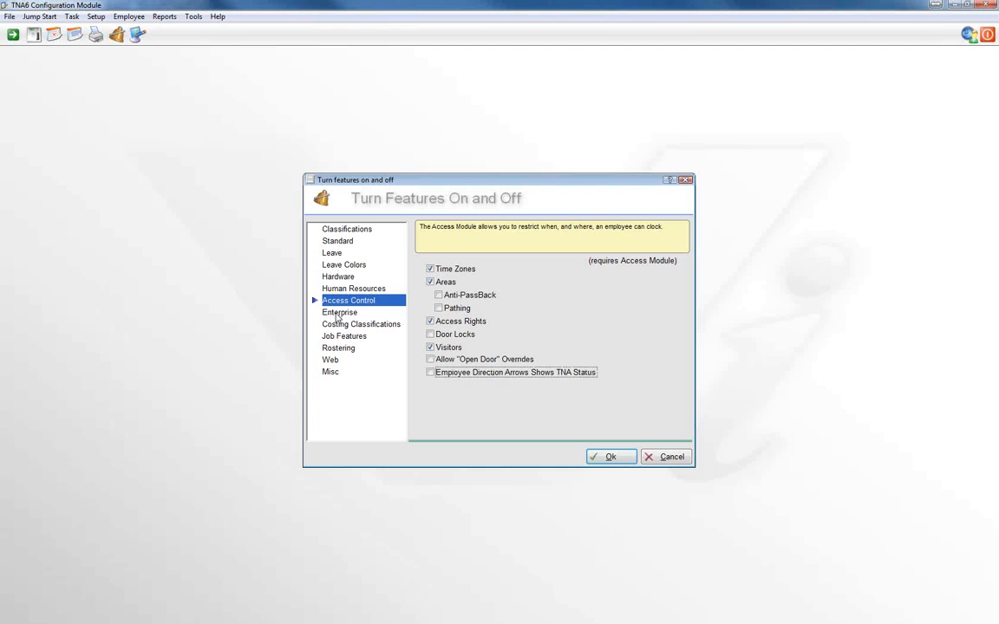
pyautogui.click(338, 313)
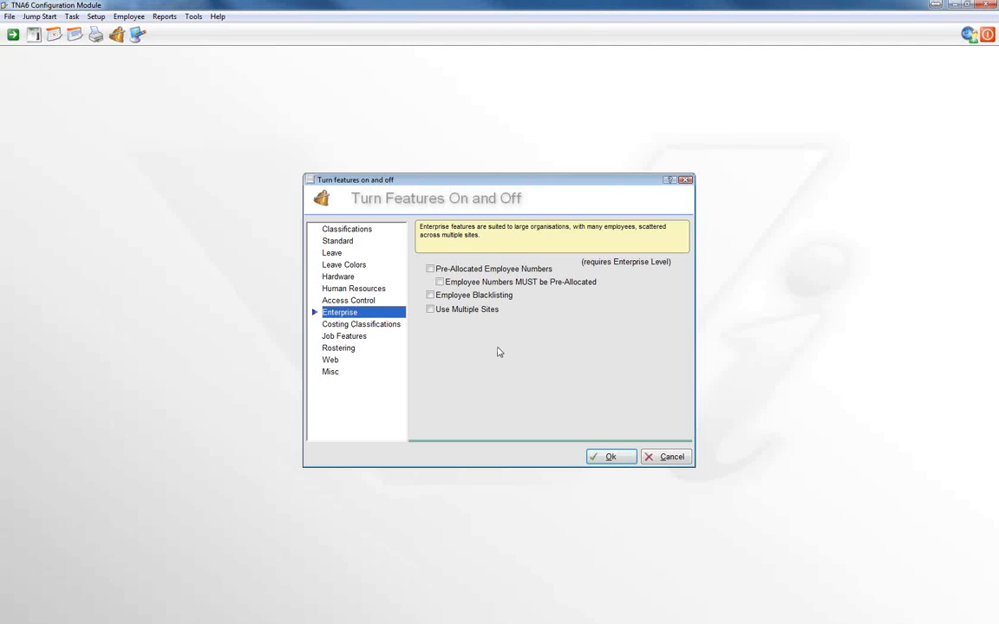
pyautogui.click(430, 309)
pyautogui.click(430, 312)
# Compare the Costing Classifications with the Classifications, turn on Workgroup costing, and turn off Customers in the Job Features
pyautogui.click(329, 328)
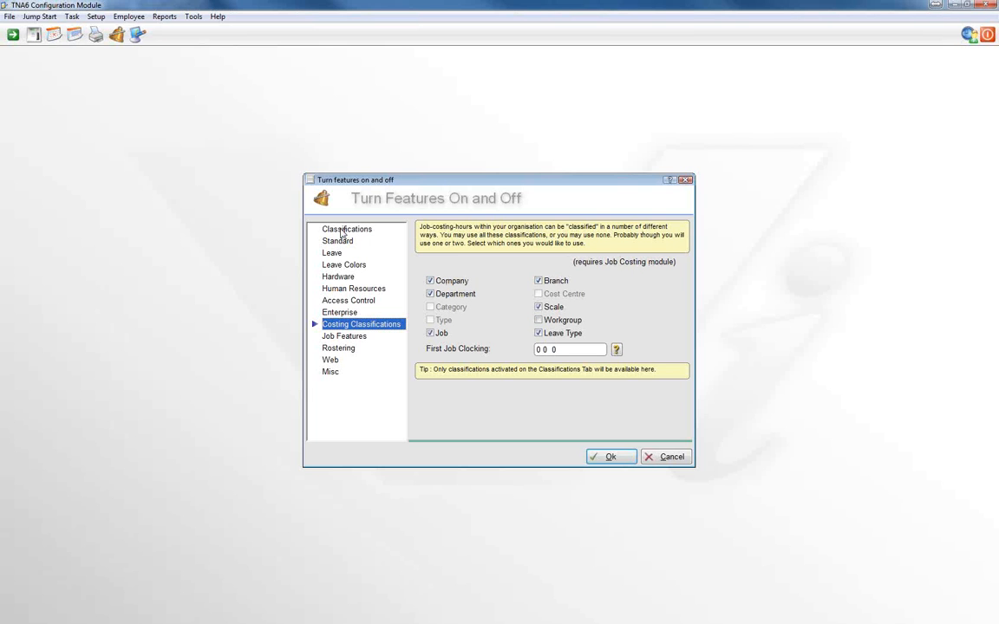
pyautogui.click(342, 231)
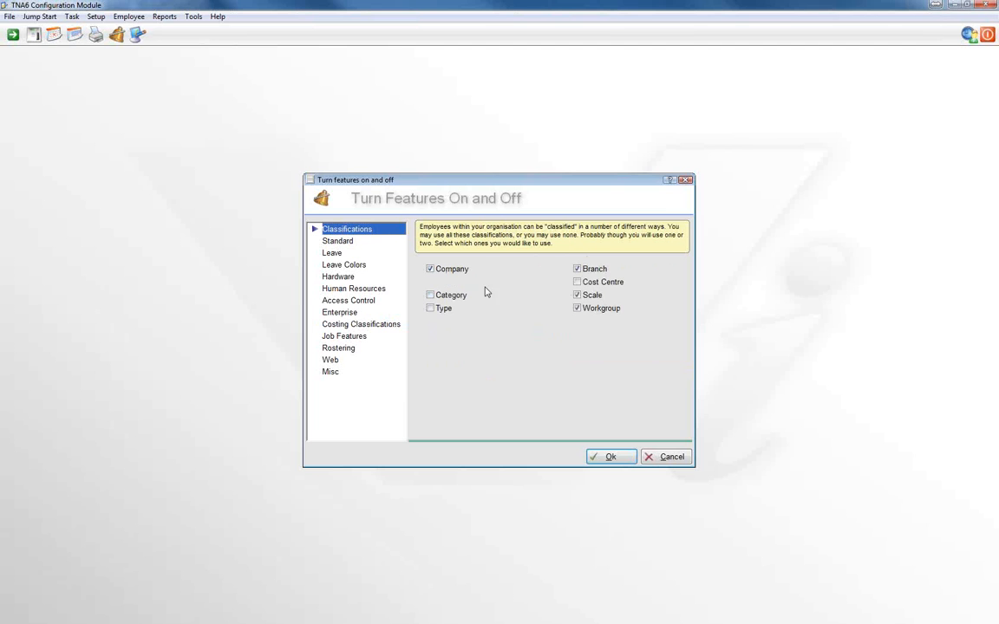
pyautogui.click(334, 324)
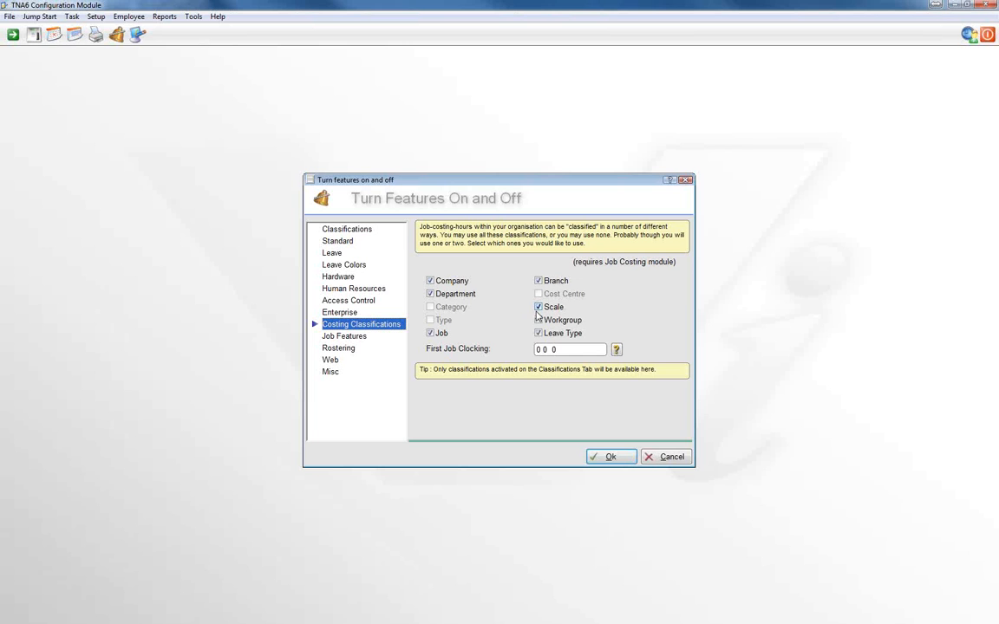
pyautogui.click(538, 319)
pyautogui.click(347, 336)
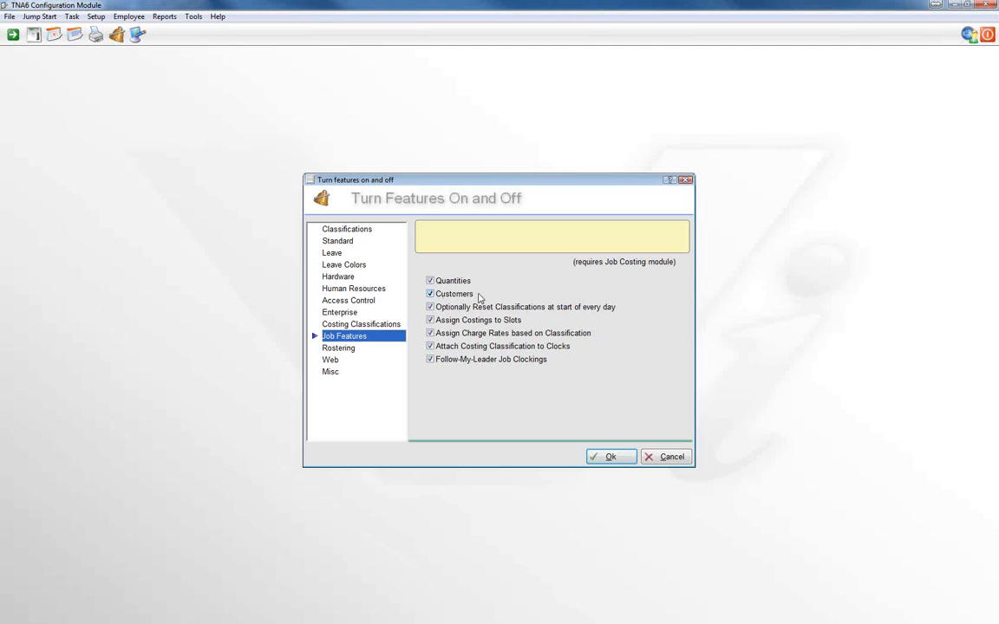
pyautogui.click(430, 295)
# In the Rostering features, toggle Daily Availability and Split Shifts off and back on, and turn off Double Shifts
pyautogui.click(342, 348)
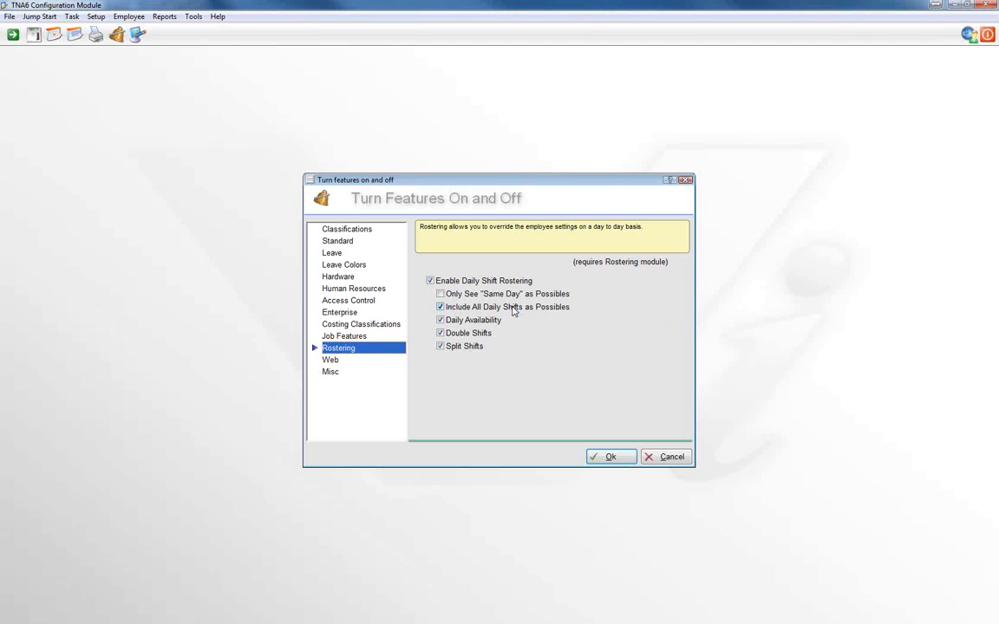
pyautogui.click(440, 323)
pyautogui.click(440, 321)
pyautogui.click(442, 335)
pyautogui.click(439, 346)
pyautogui.click(439, 346)
# Review the Web and Misc features, checking the selected employee's Daily Hours in the TNA6 User Module, and save the feature settings
pyautogui.click(331, 363)
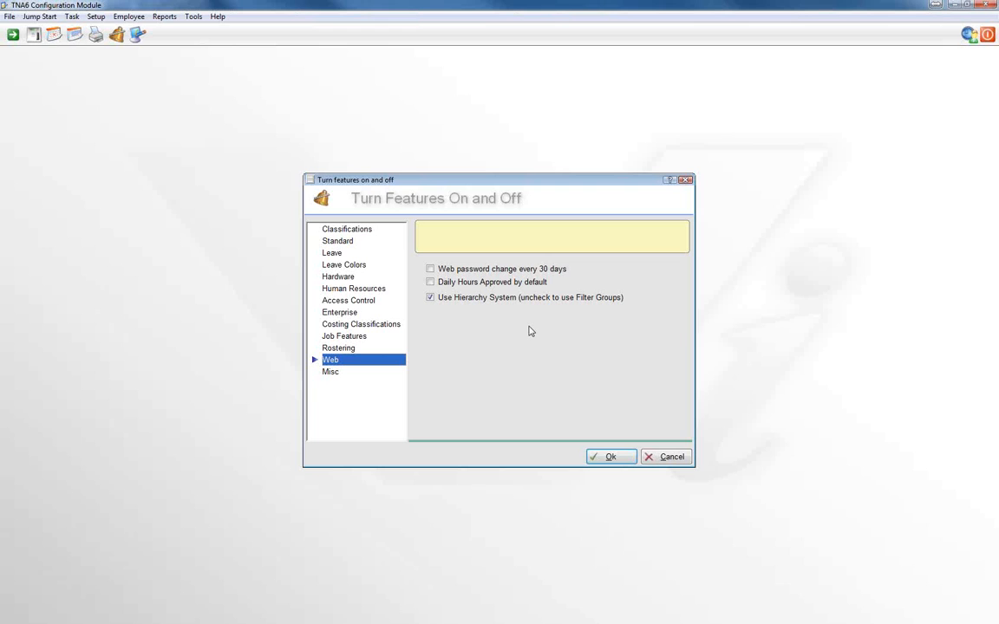
pyautogui.click(337, 375)
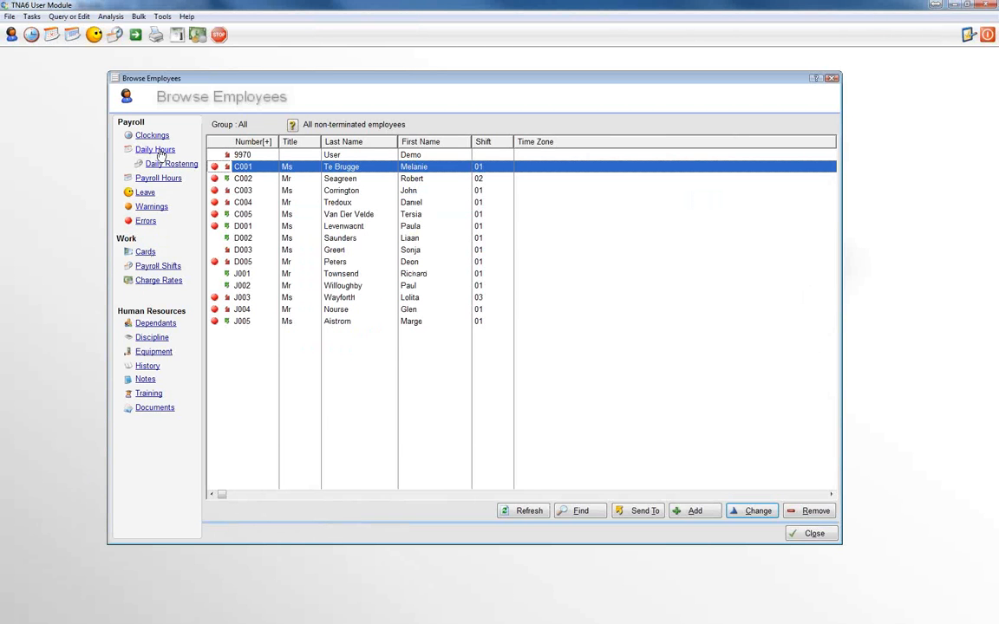
pyautogui.click(159, 151)
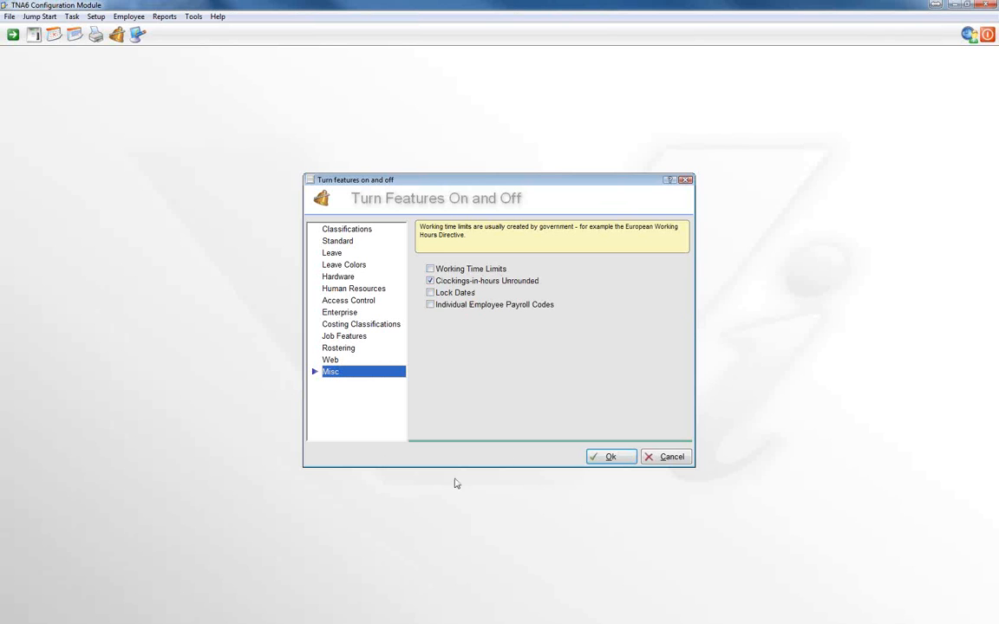
pyautogui.click(606, 457)
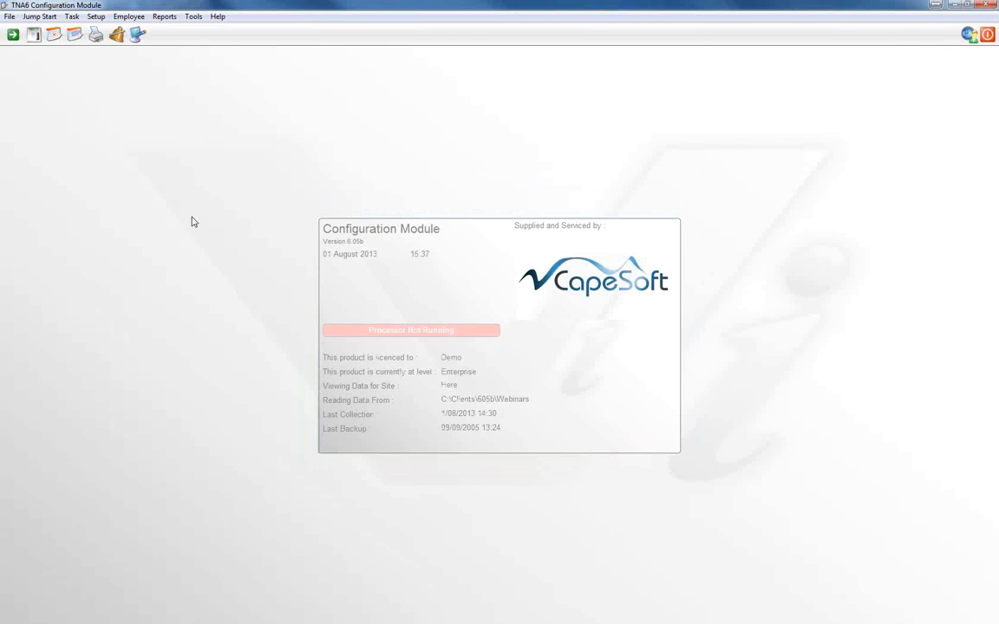
# Add a clock device under No Controller with code 1, description Admin and model CS TimeClock 3000 series
pyautogui.click(32, 36)
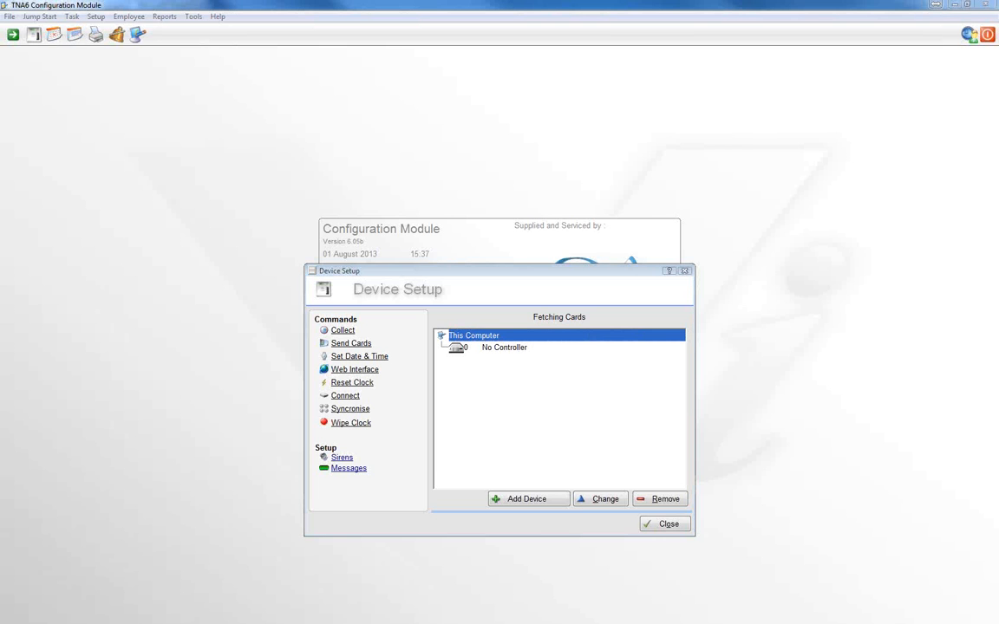
pyautogui.click(501, 352)
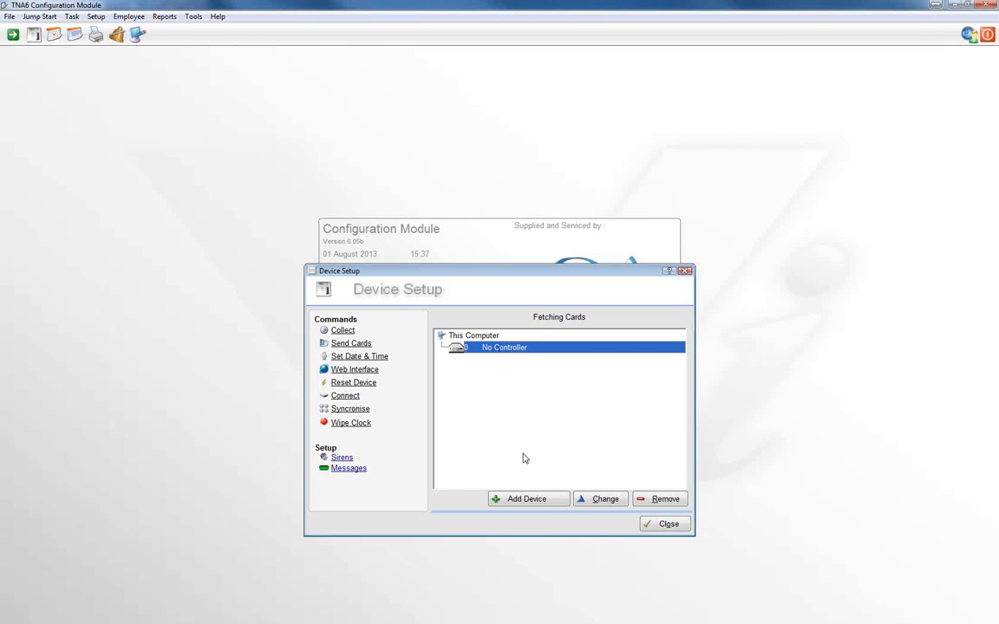
pyautogui.click(527, 499)
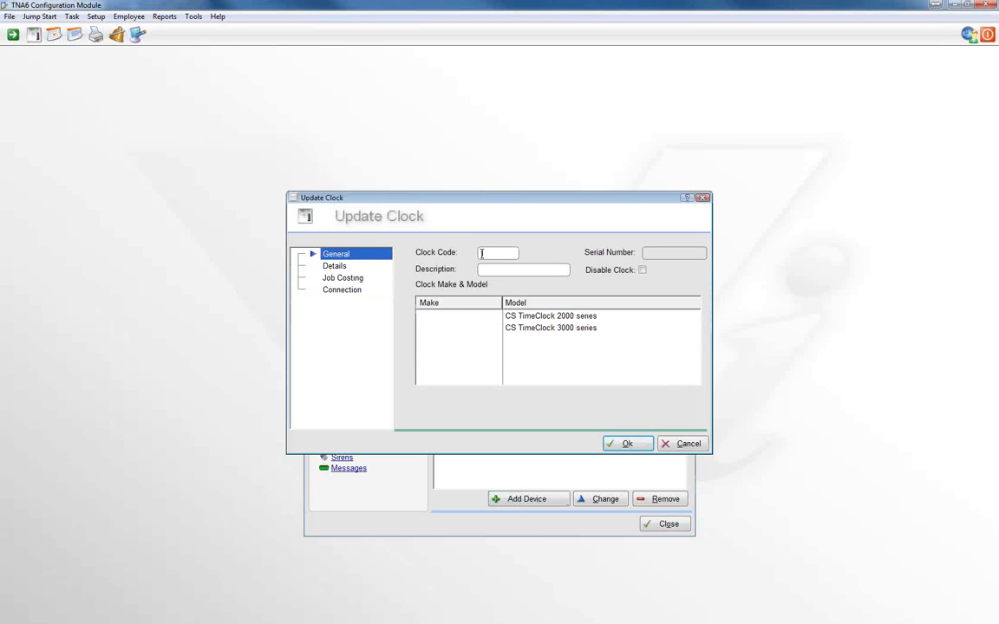
pyautogui.write('Admn')
pyautogui.press('BackSpace')
pyautogui.write('in')
pyautogui.click(481, 252)
pyautogui.write('1')
pyautogui.click(543, 333)
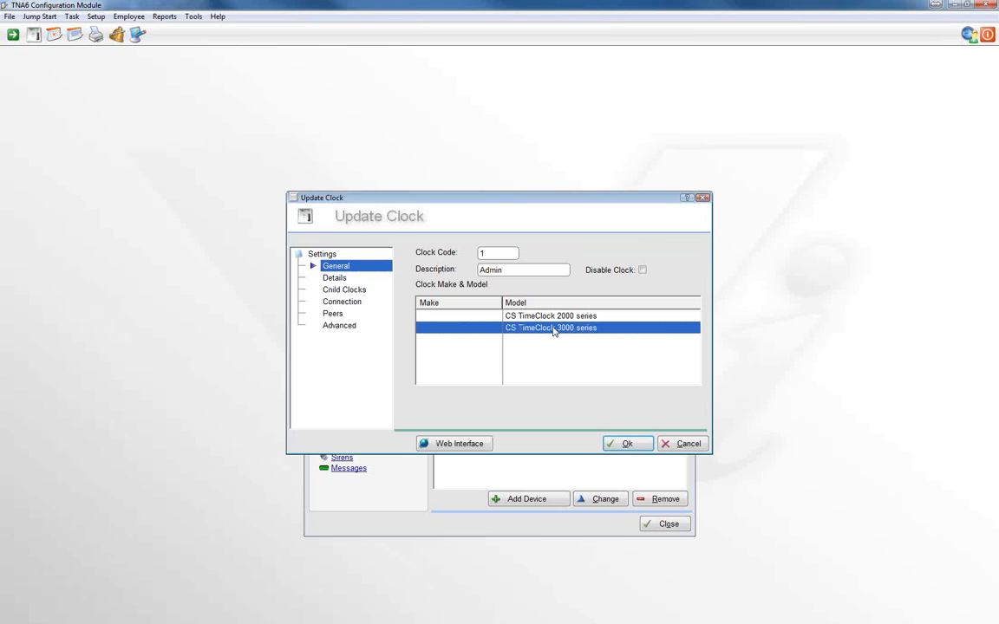
# Review the clock's Details and Child Clocks, set its IP address to 192.168.2.247, and enter the clock user number and clock password
pyautogui.click(334, 278)
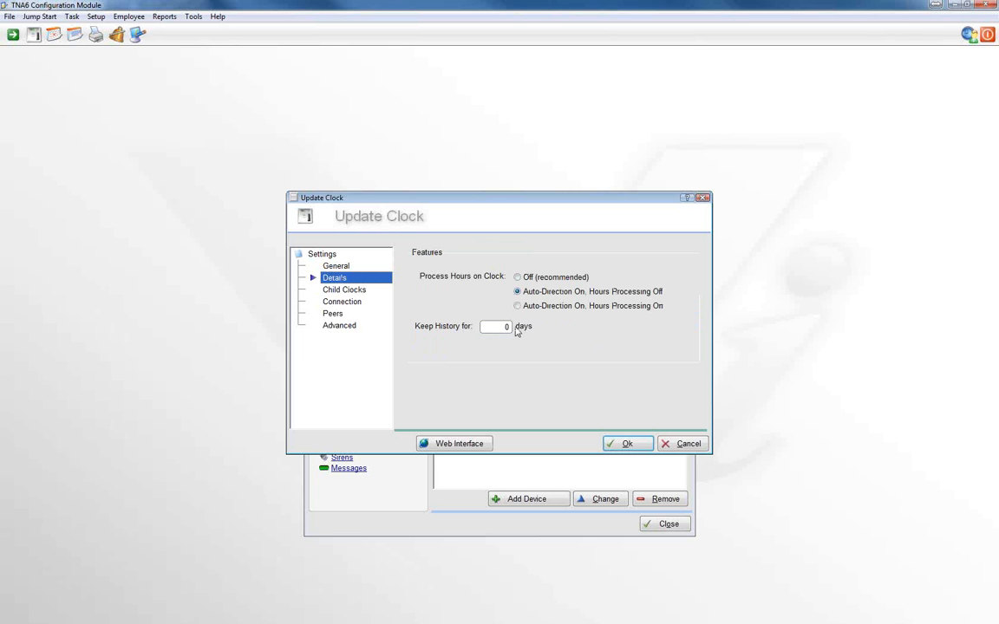
pyautogui.click(335, 293)
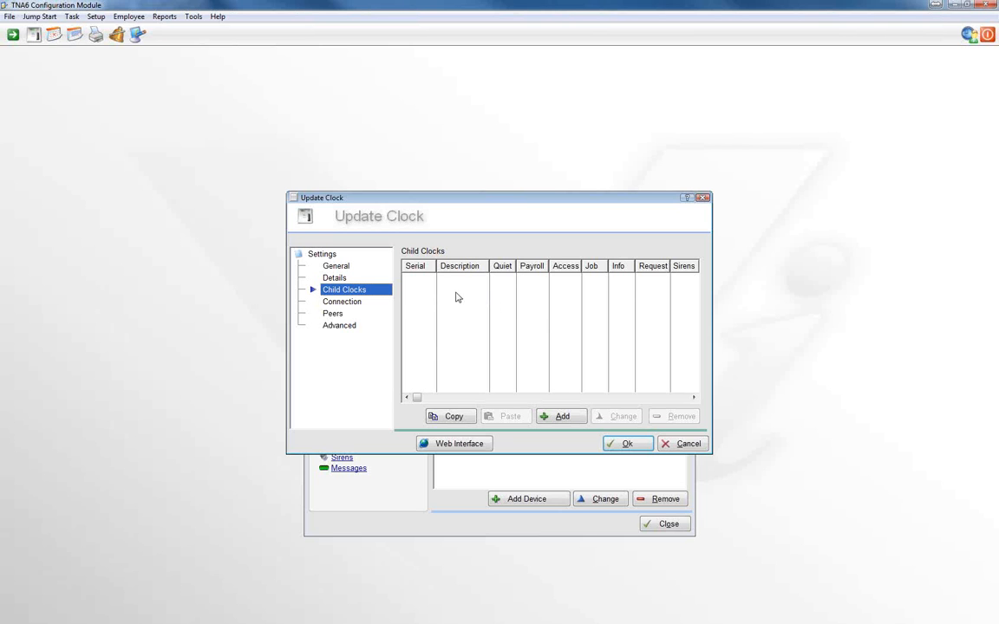
pyautogui.click(356, 306)
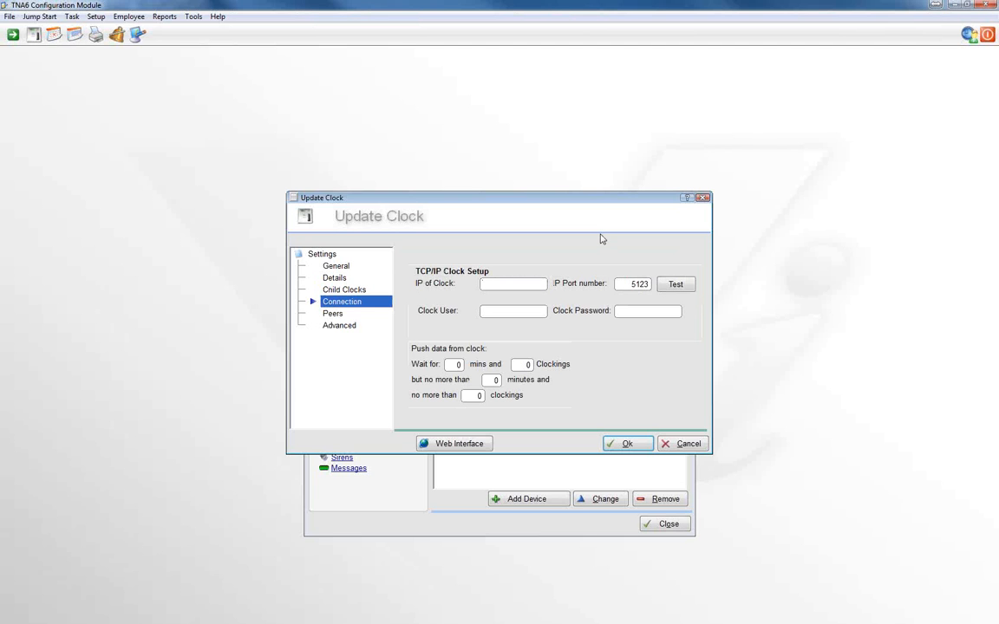
pyautogui.write('192.168.2.247')
pyautogui.press('Tab')
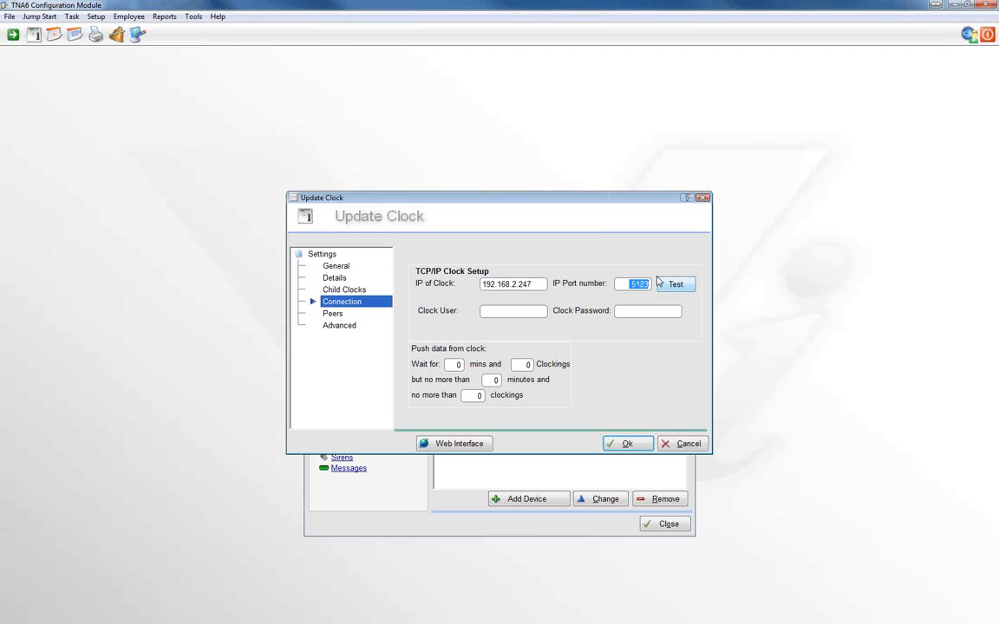
pyautogui.click(493, 310)
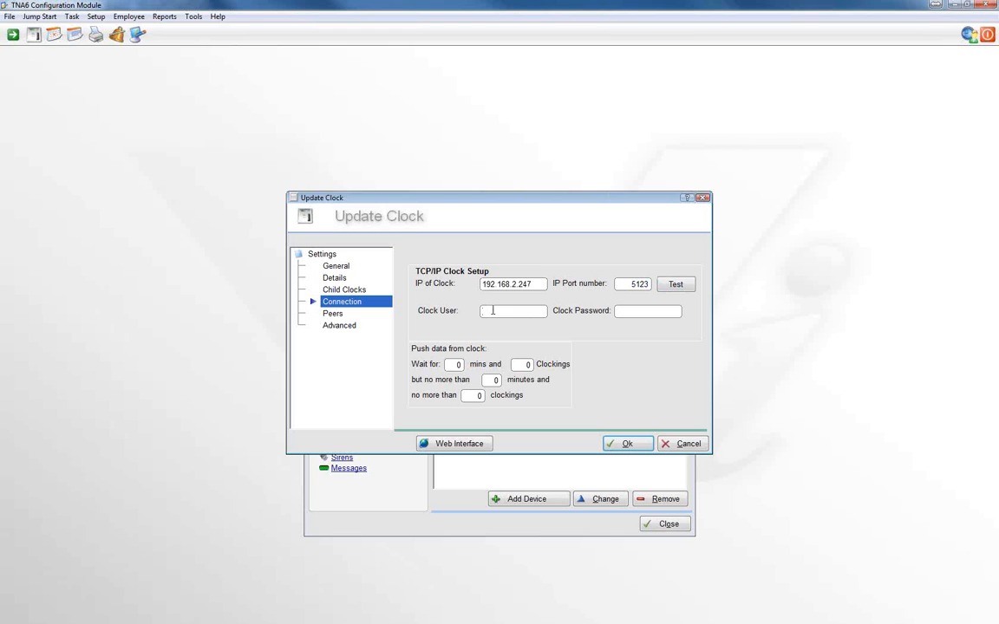
pyautogui.write('9910')
pyautogui.press('Tab')
pyautogui.write('password')
# Test the TCP/IP connection to the new clock and dismiss the test result
pyautogui.doubleClick(509, 313)
pyautogui.click(676, 285)
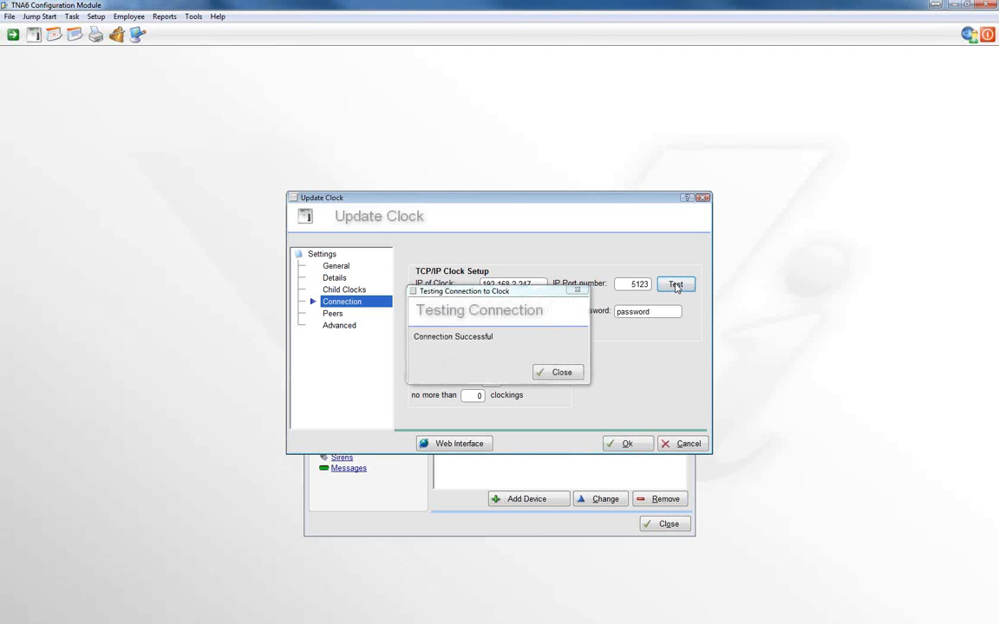
pyautogui.click(572, 374)
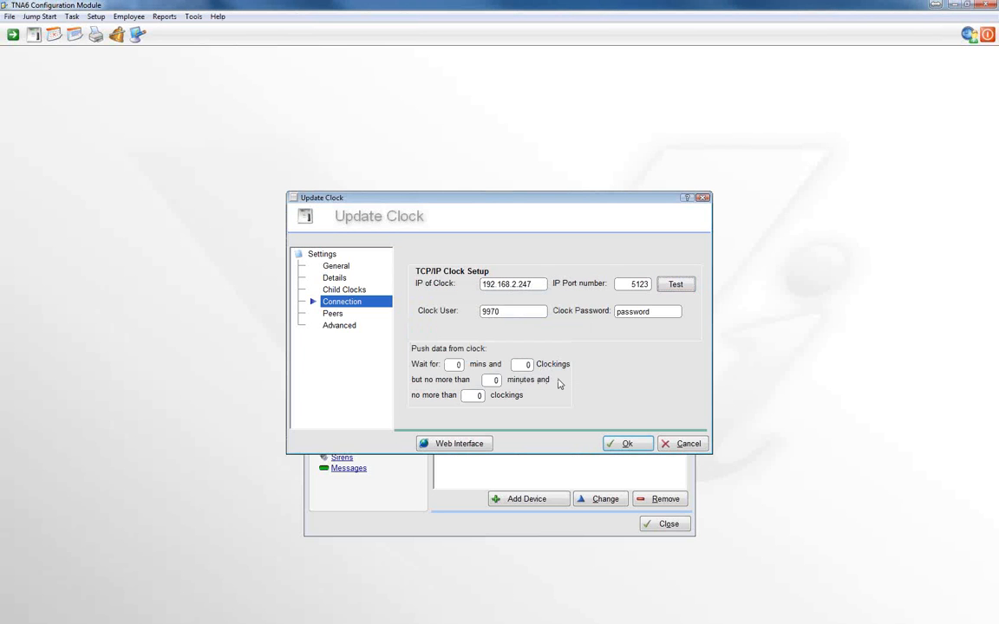
# Review the clock's Peers, Advanced and General settings and save the new Admin clock
pyautogui.click(333, 314)
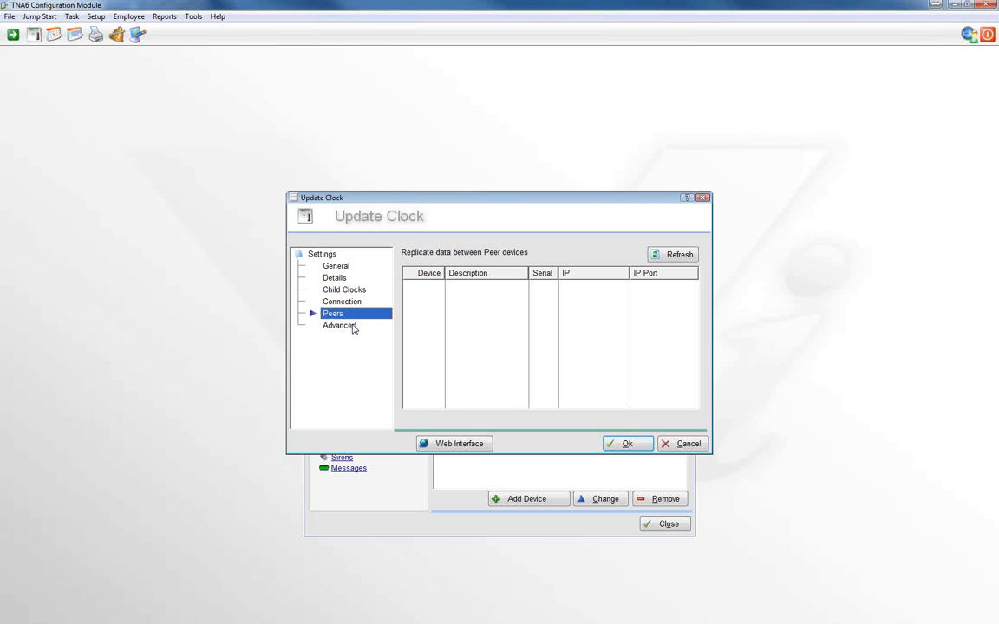
pyautogui.click(338, 325)
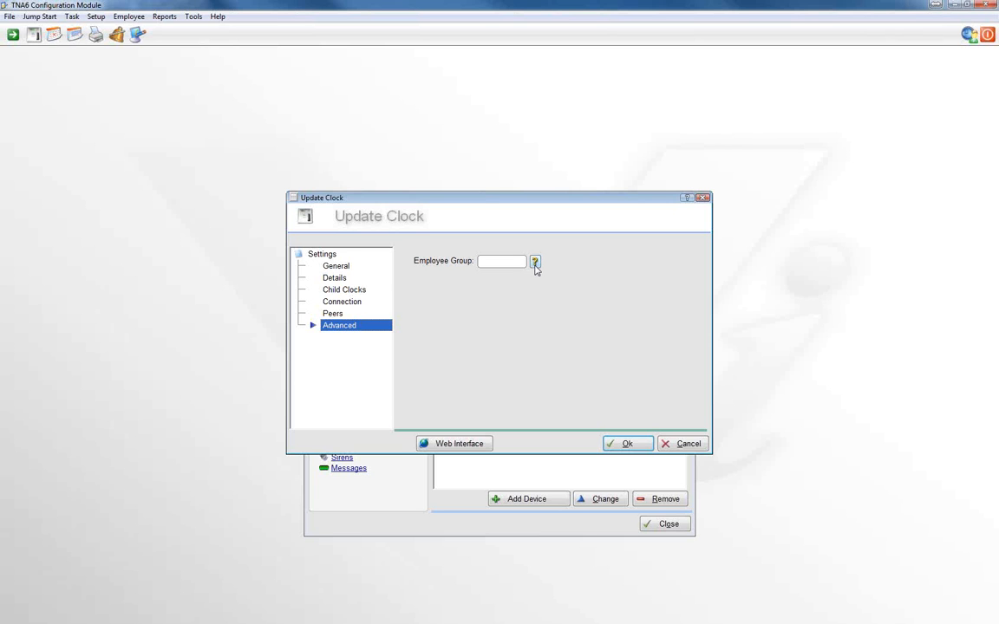
pyautogui.click(342, 270)
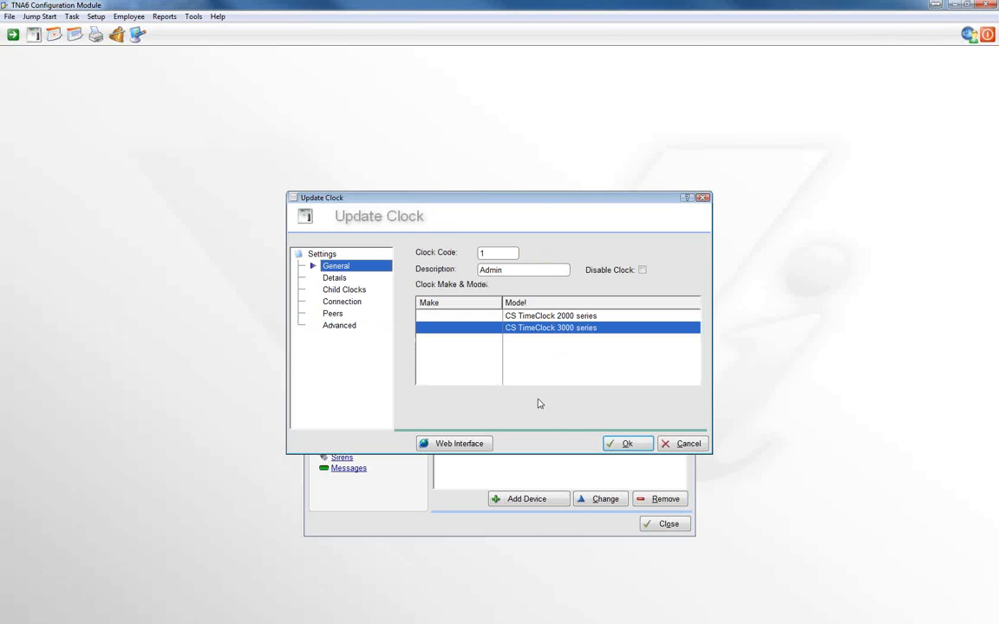
pyautogui.click(621, 446)
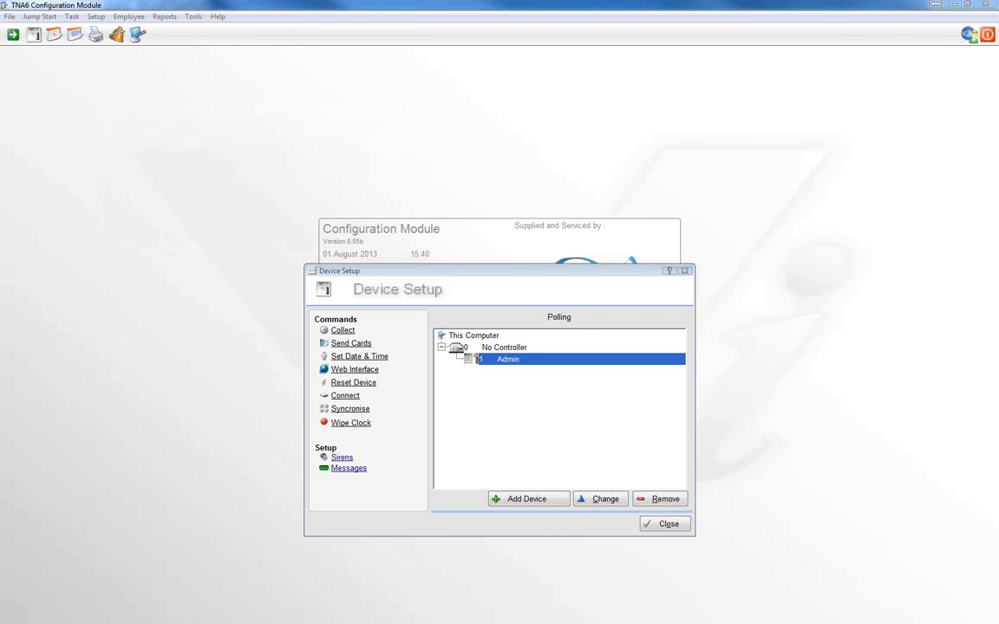
# Examine the Admin clock's polling entry in the TNA Server's Communications module and hide both server windows
pyautogui.moveTo(13, 223); pyautogui.dragTo(421, 224)
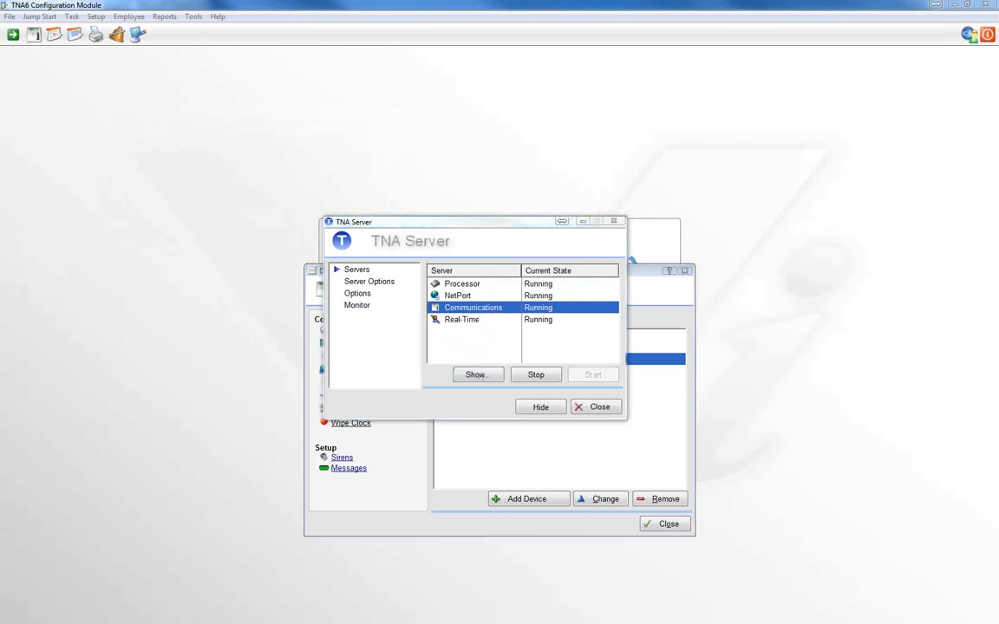
pyautogui.moveTo(3, 88); pyautogui.dragTo(470, 108)
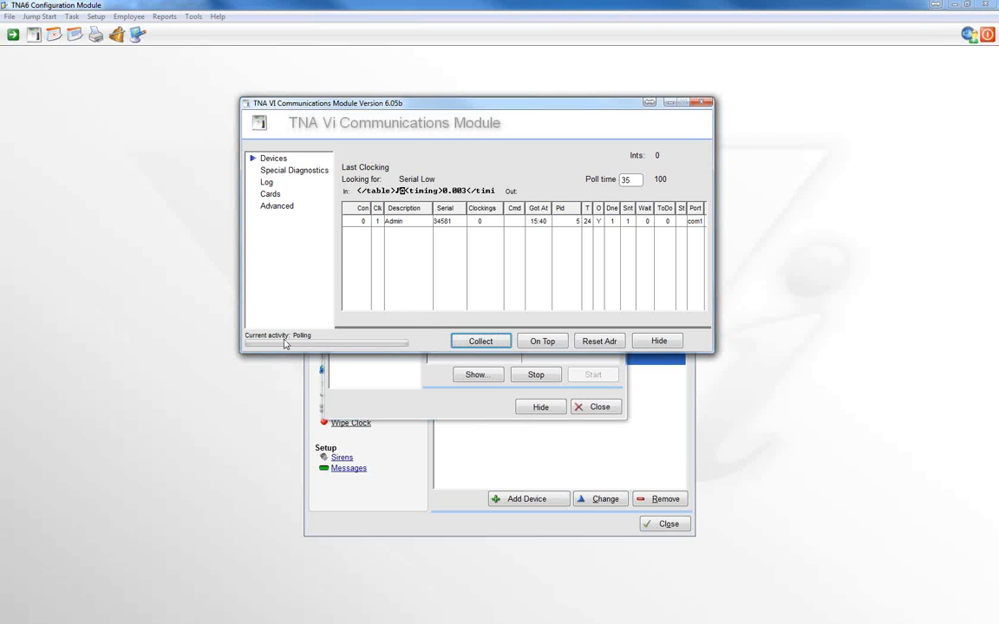
pyautogui.click(659, 342)
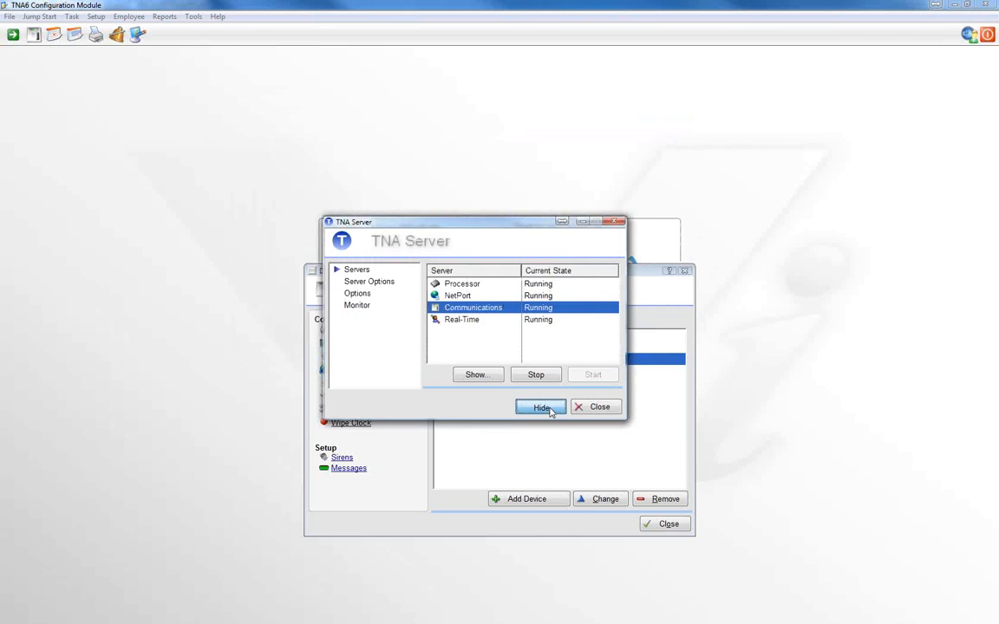
pyautogui.click(541, 407)
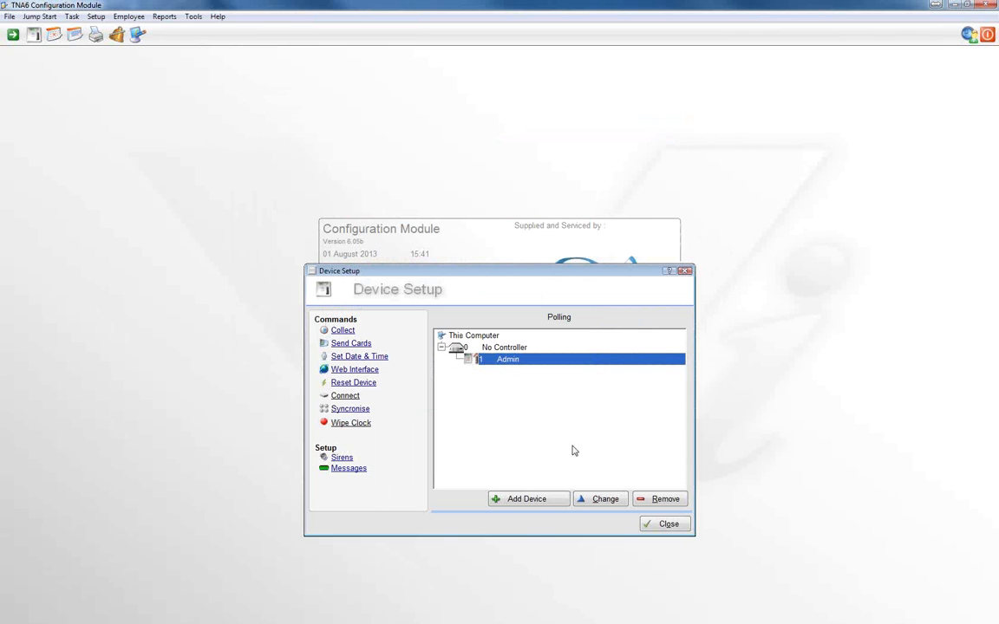
# Open the Admin clock's automatically created child clock for editing and turn off Quiet Clockings
pyautogui.click(604, 500)
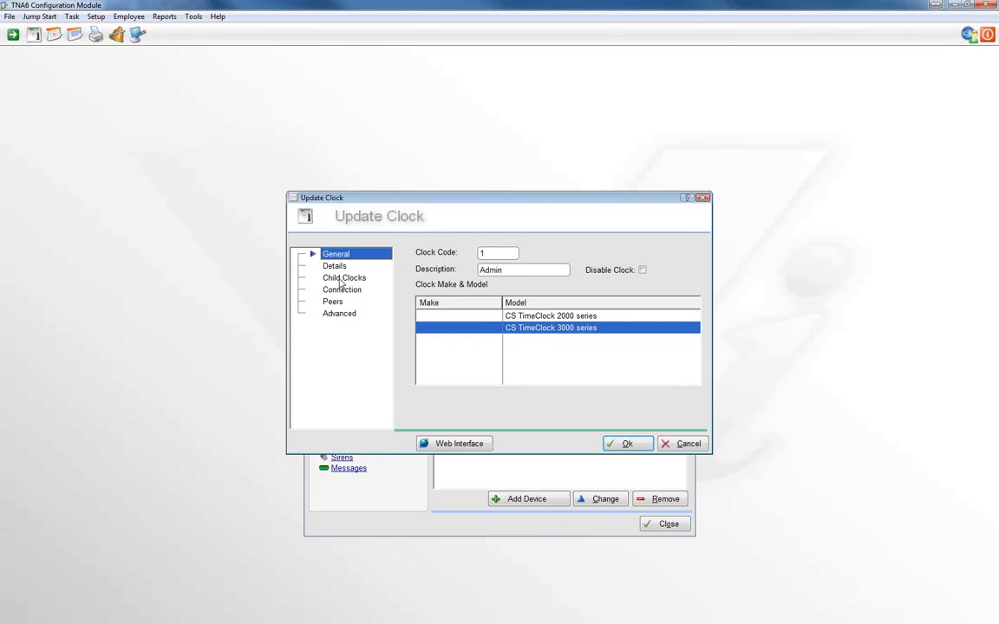
pyautogui.click(340, 279)
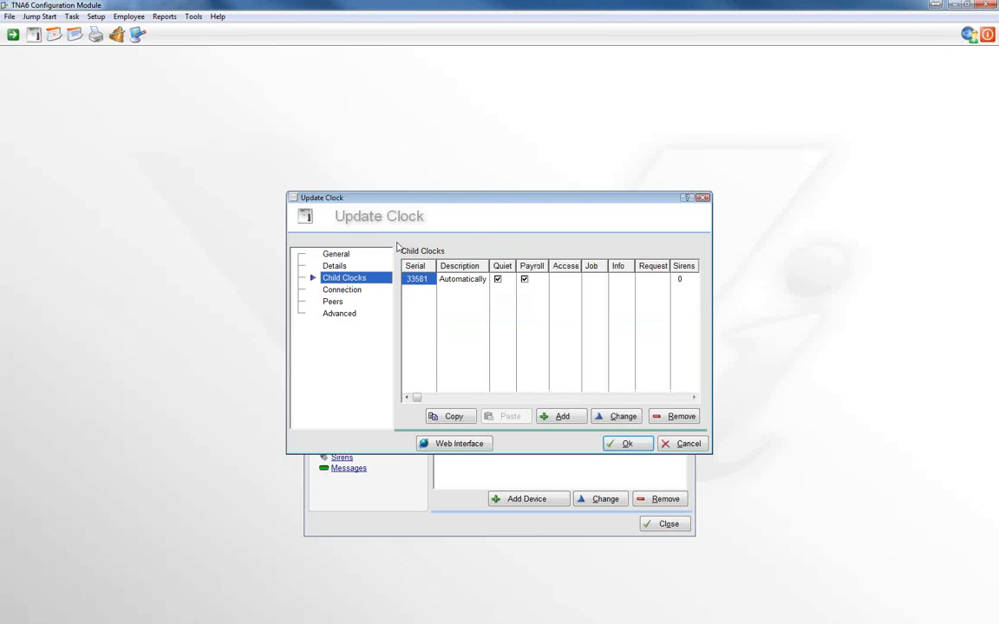
pyautogui.click(463, 279)
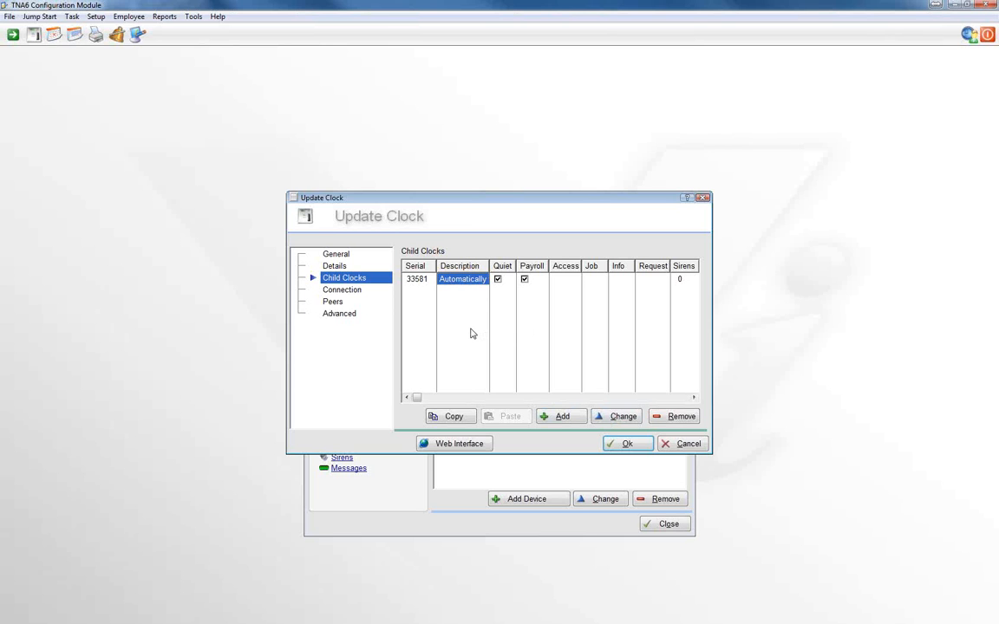
pyautogui.click(613, 419)
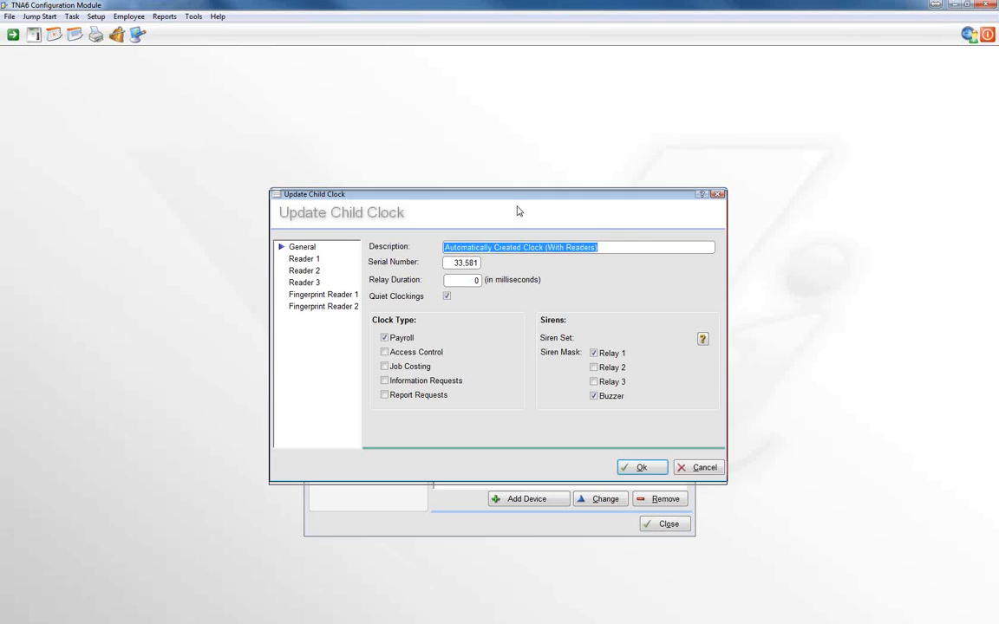
pyautogui.moveTo(519, 195); pyautogui.dragTo(526, 230)
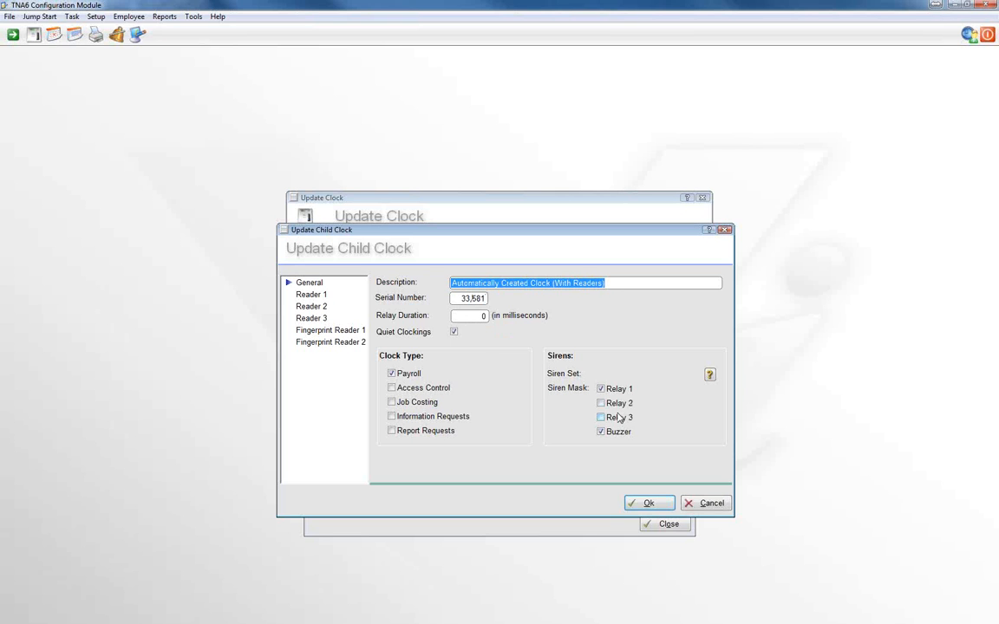
pyautogui.click(454, 333)
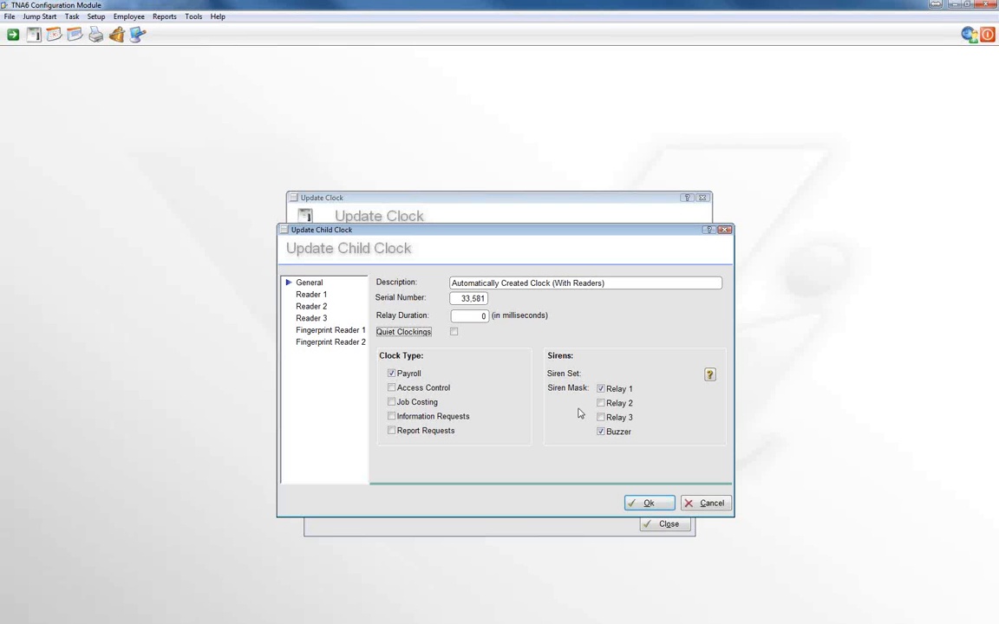
# Review the Reader 1, Reader 2 and Reader 3 settings of the child clock
pyautogui.click(312, 296)
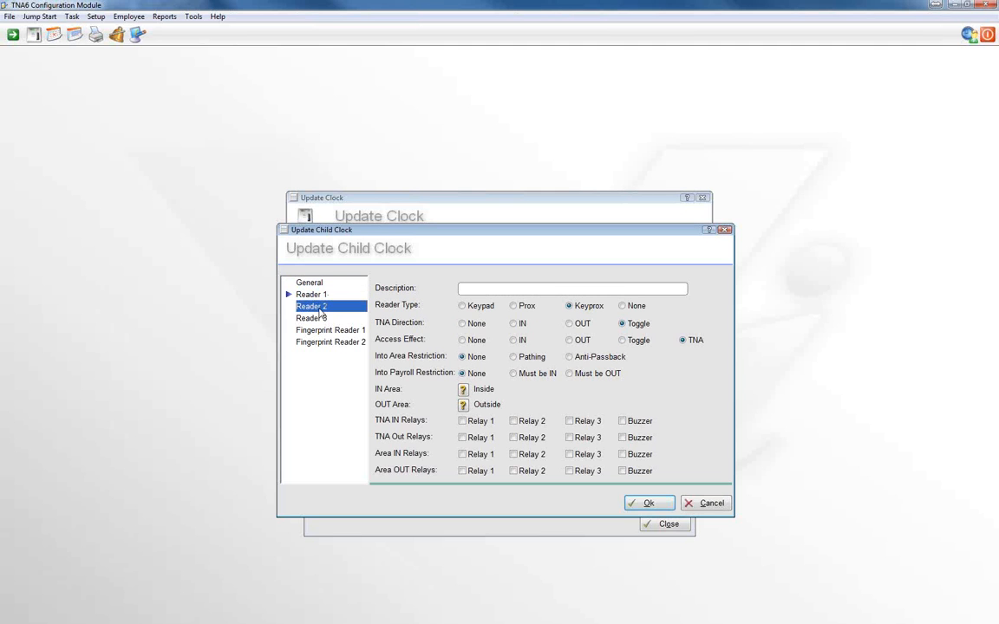
pyautogui.click(319, 308)
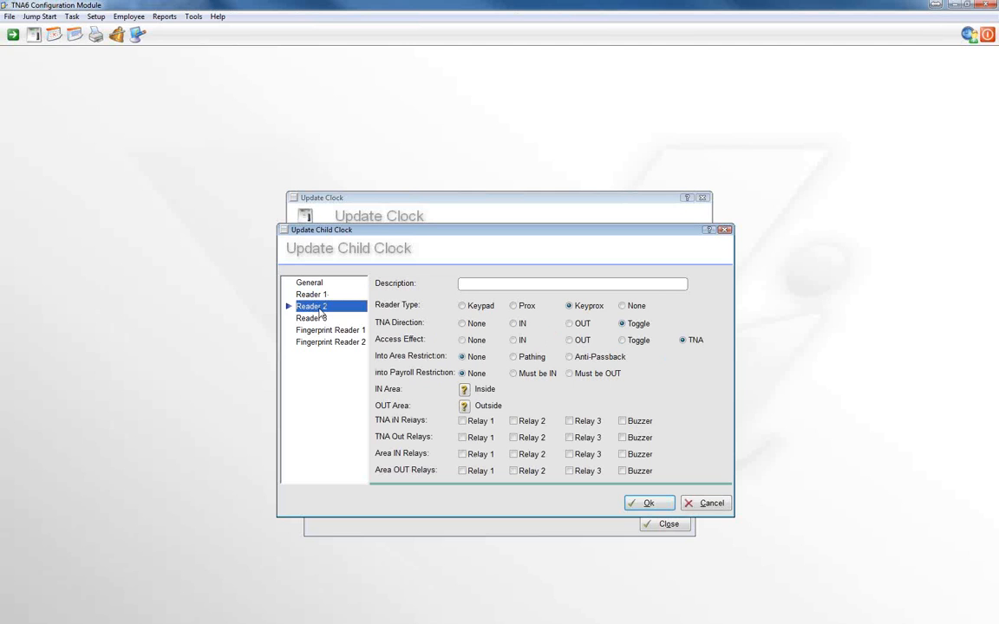
pyautogui.click(314, 319)
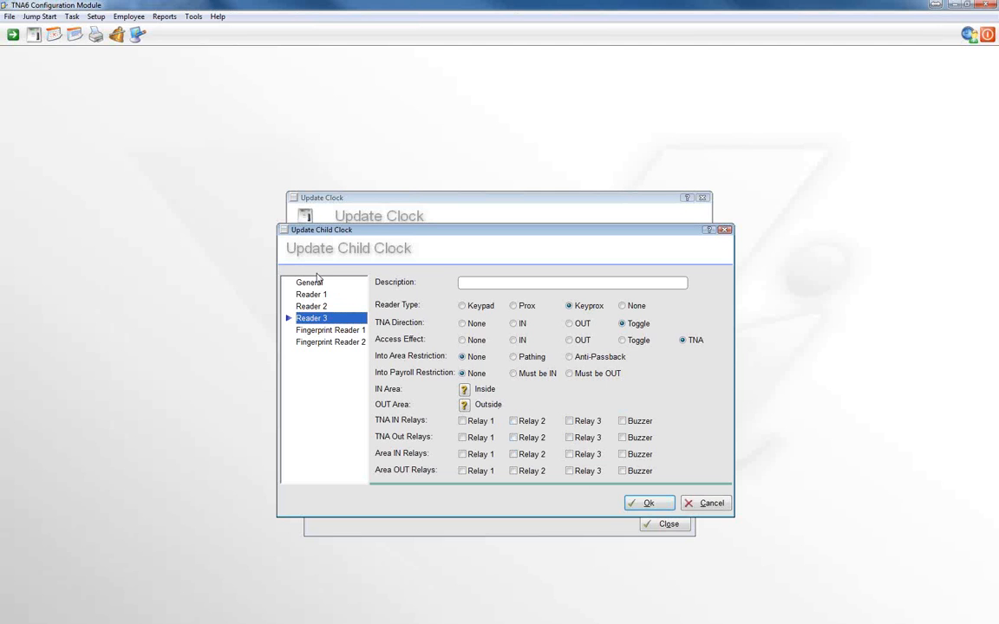
# Review the child clock's Fingerprint Reader 1 settings and save the child clock
pyautogui.click(307, 333)
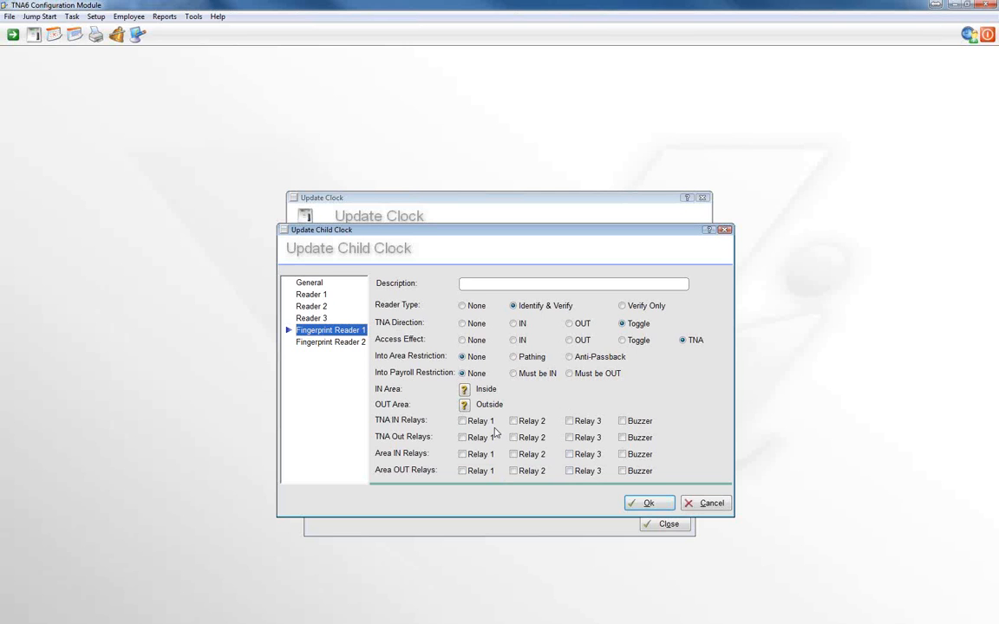
pyautogui.click(646, 505)
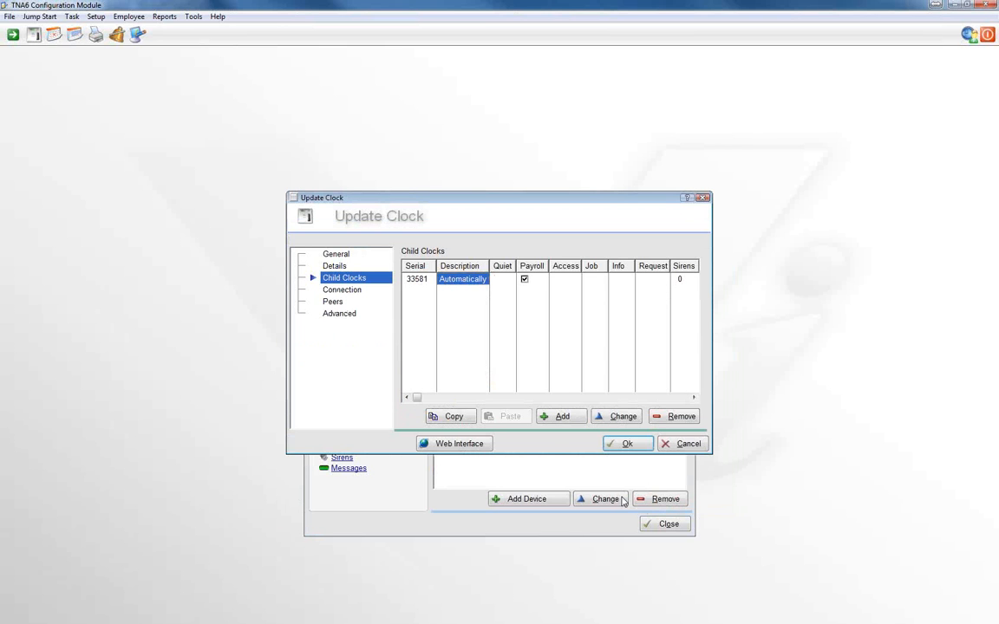
# Set the Admin clock's Process Hours on Clock to Off (recommended), keep history for 90 days, and save the clock
pyautogui.click(336, 267)
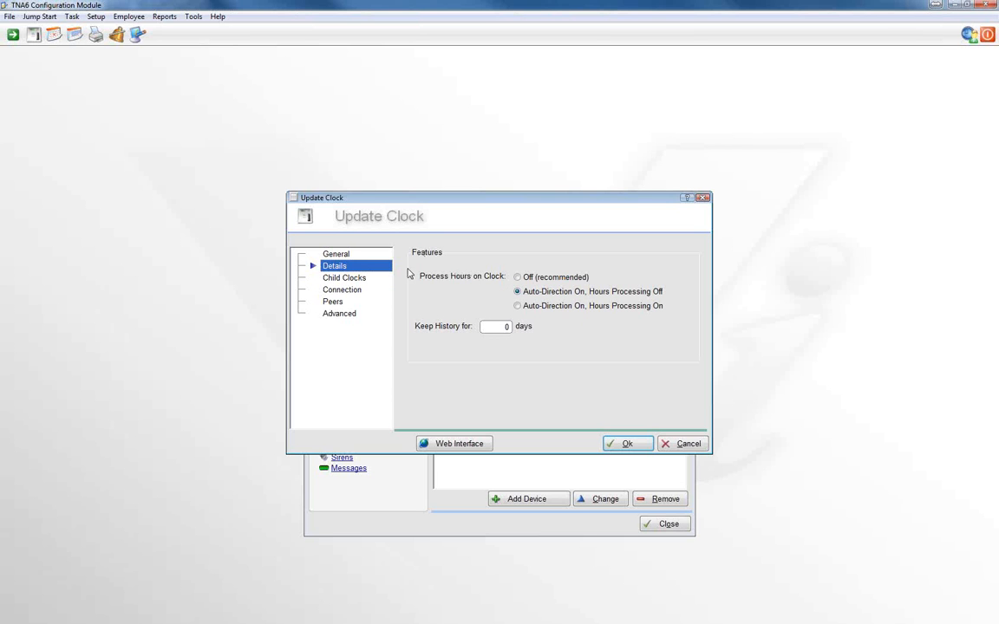
pyautogui.click(520, 279)
pyautogui.click(508, 327)
pyautogui.write('90')
pyautogui.click(623, 446)
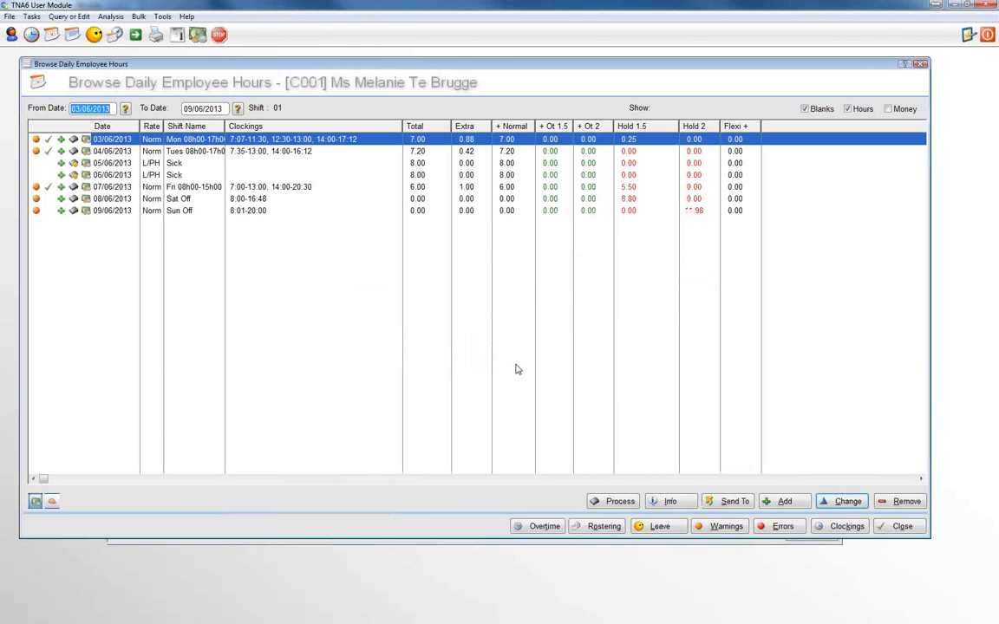
# View employee C001's daily hours from 01/08/2013 to 10/08/2013 in the TNA6 User Module and close the list
pyautogui.click(125, 107)
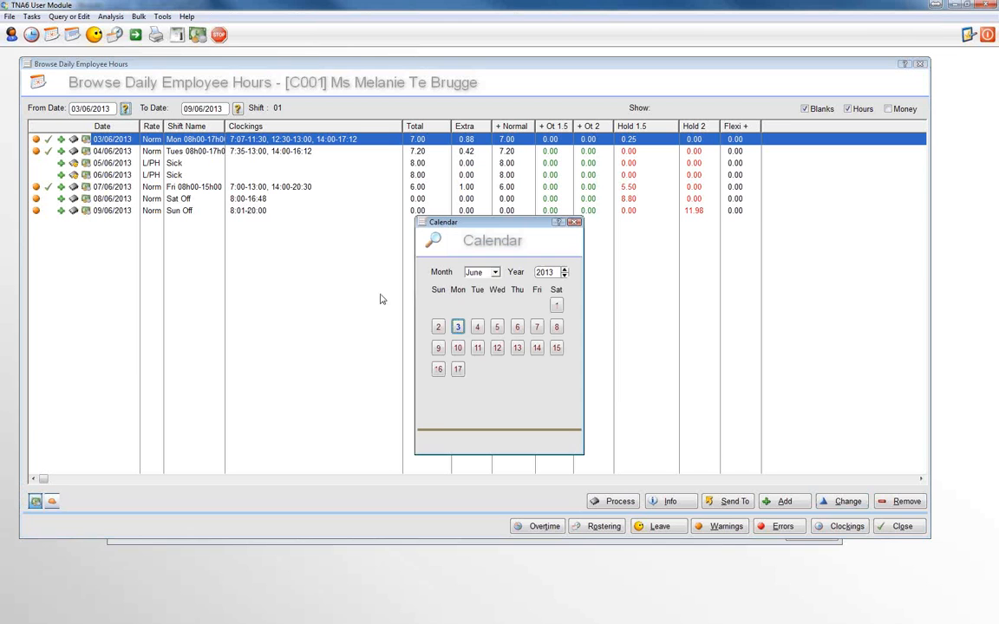
pyautogui.click(479, 274)
pyautogui.click(471, 351)
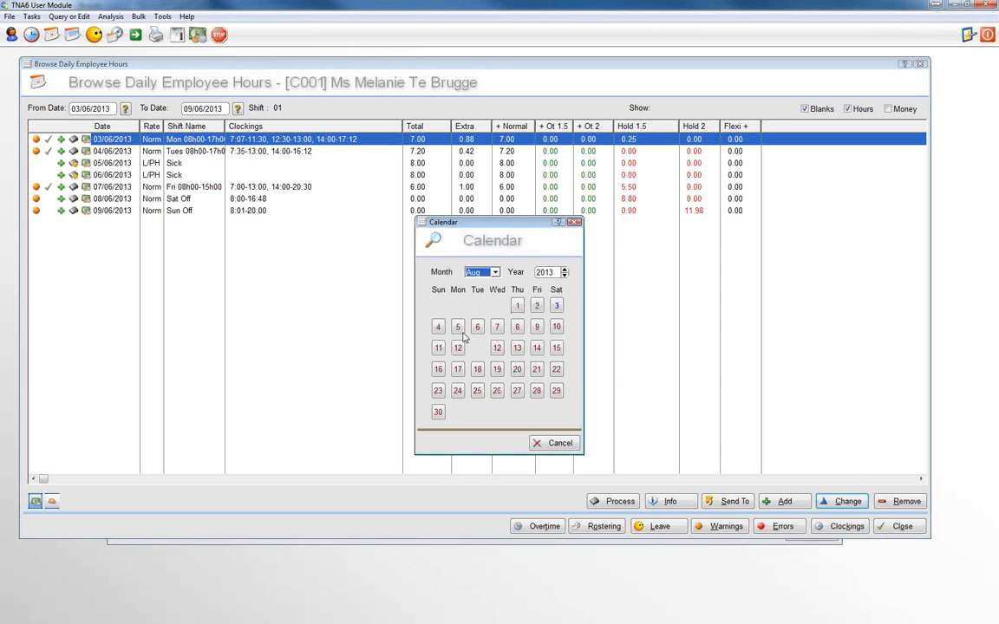
pyautogui.click(518, 306)
pyautogui.click(238, 110)
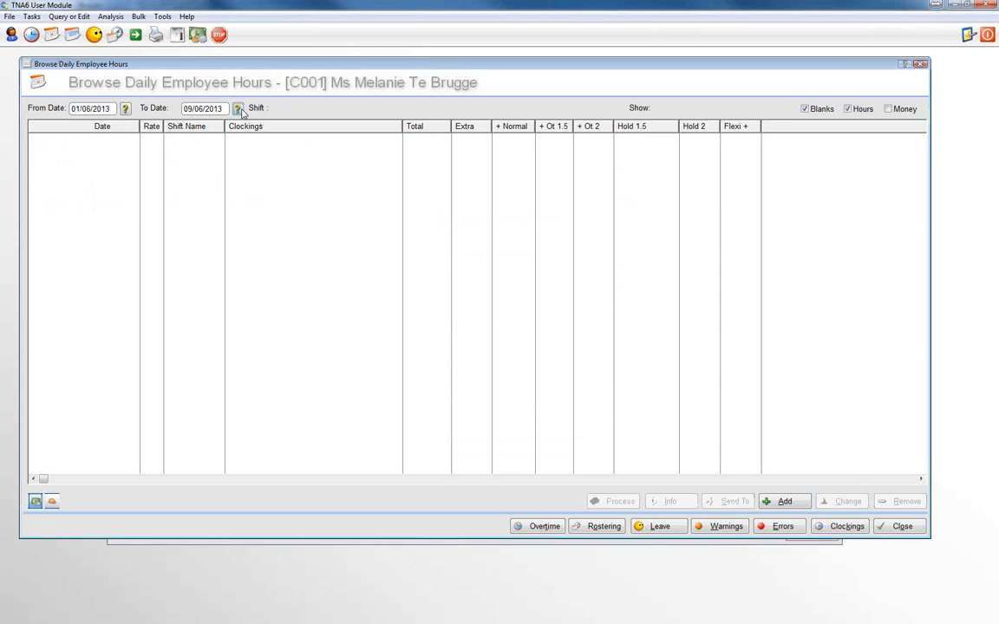
pyautogui.click(480, 272)
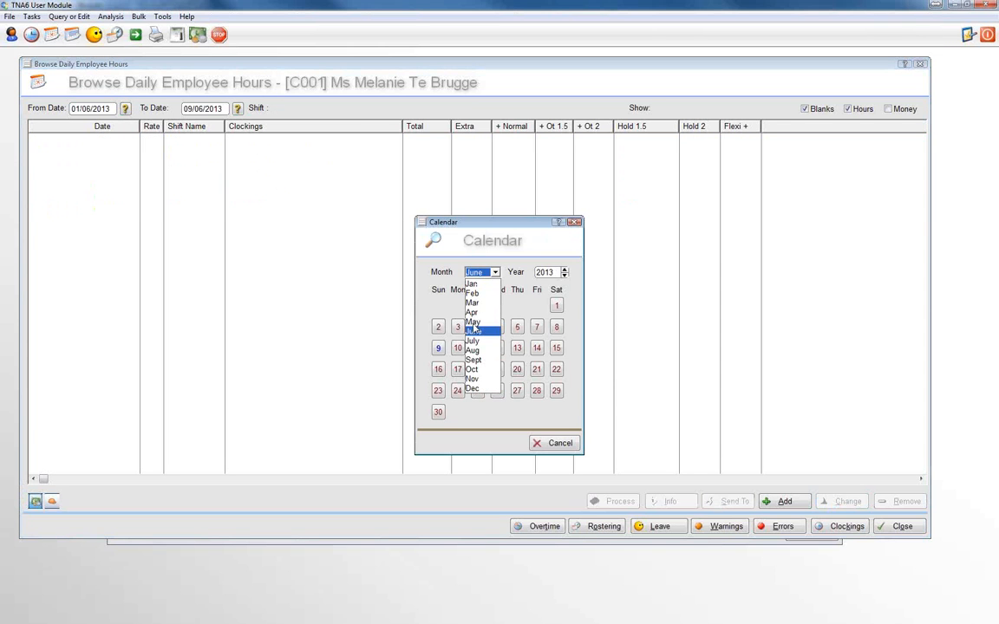
pyautogui.click(473, 350)
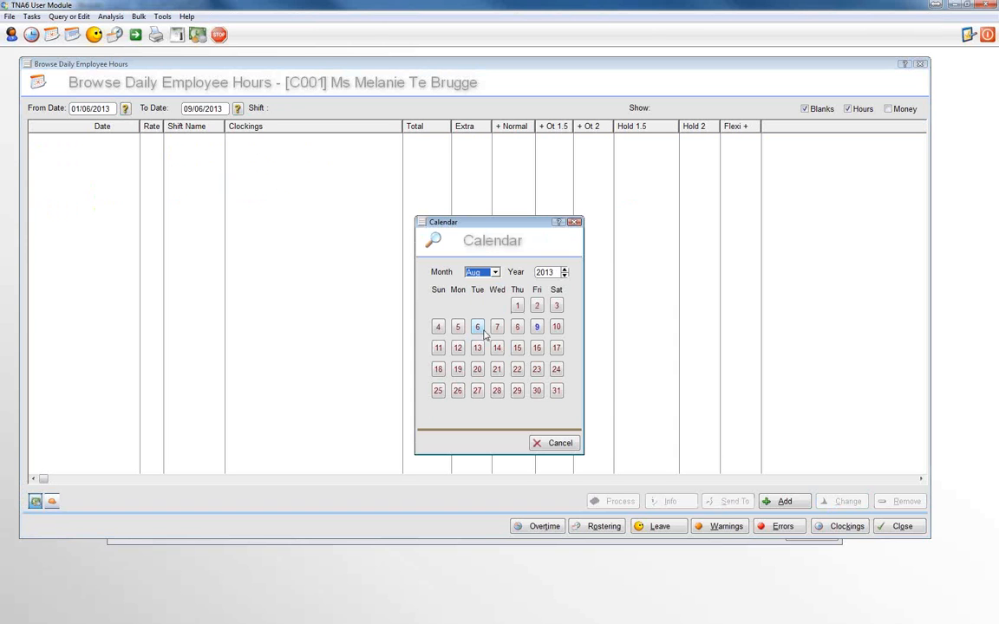
pyautogui.click(552, 327)
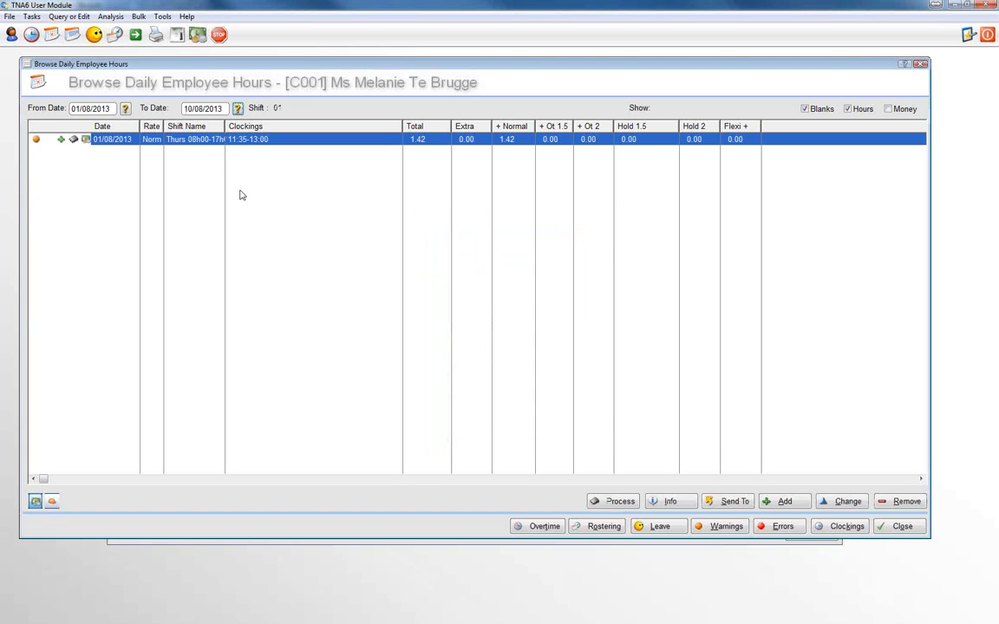
pyautogui.click(888, 529)
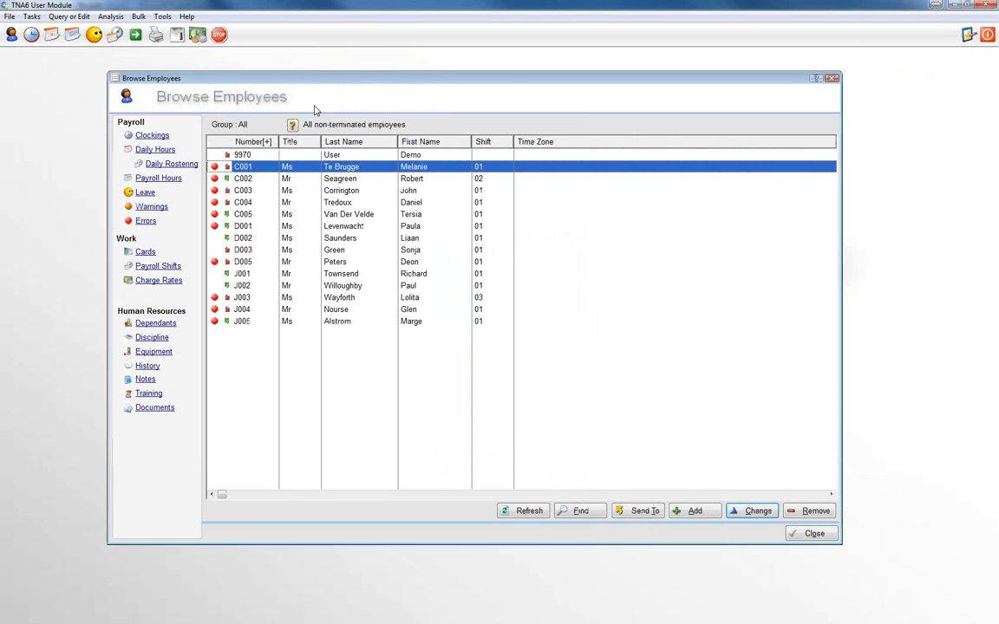
# Check employee C001's clockings list and close it
pyautogui.click(160, 136)
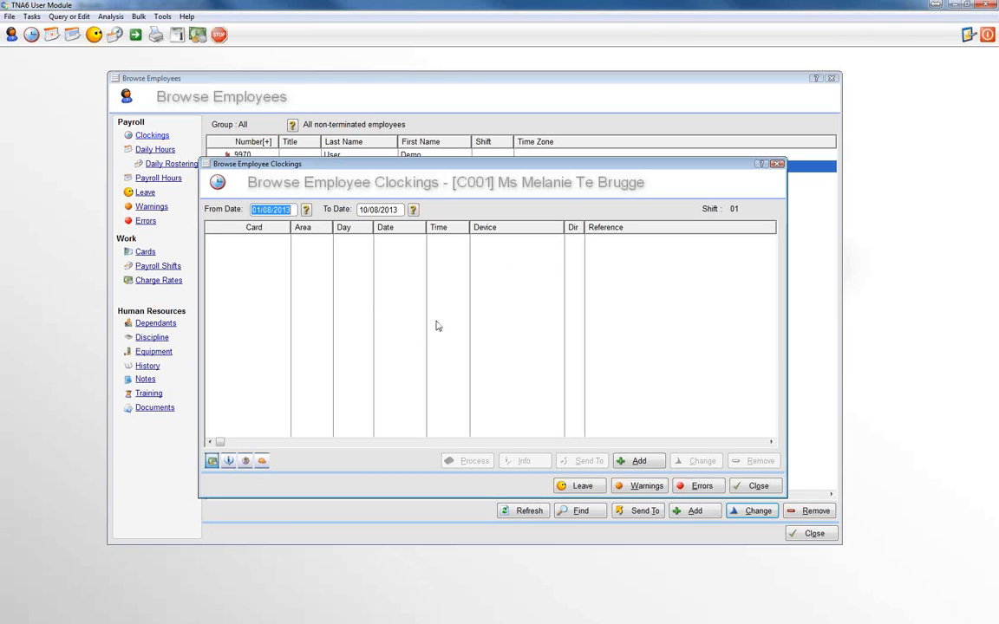
pyautogui.click(756, 485)
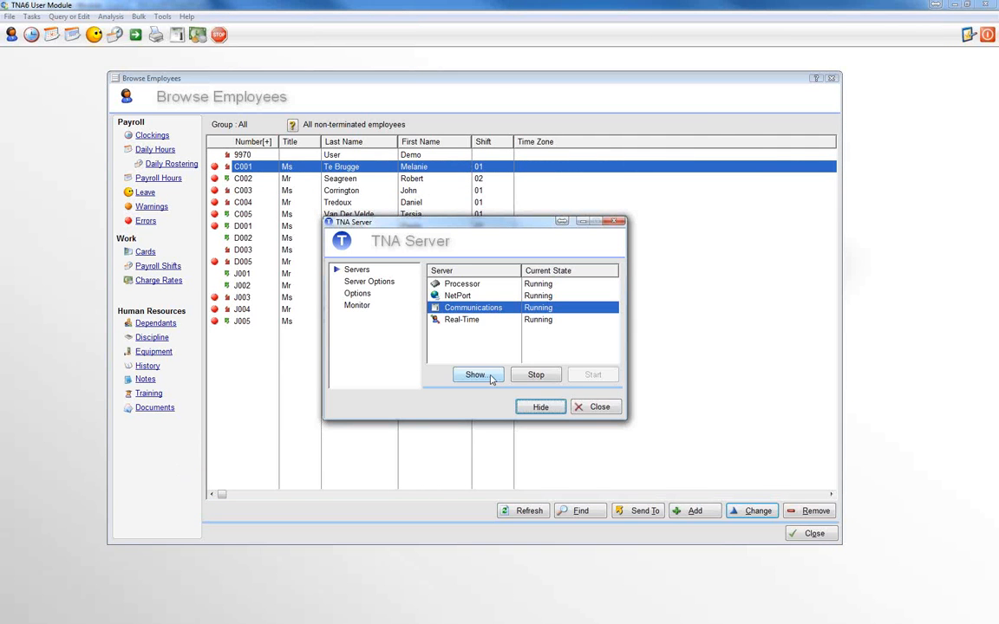
# Examine the Admin clock's last clocking in the TNA Server's Communications module and hide both server windows
pyautogui.click(476, 374)
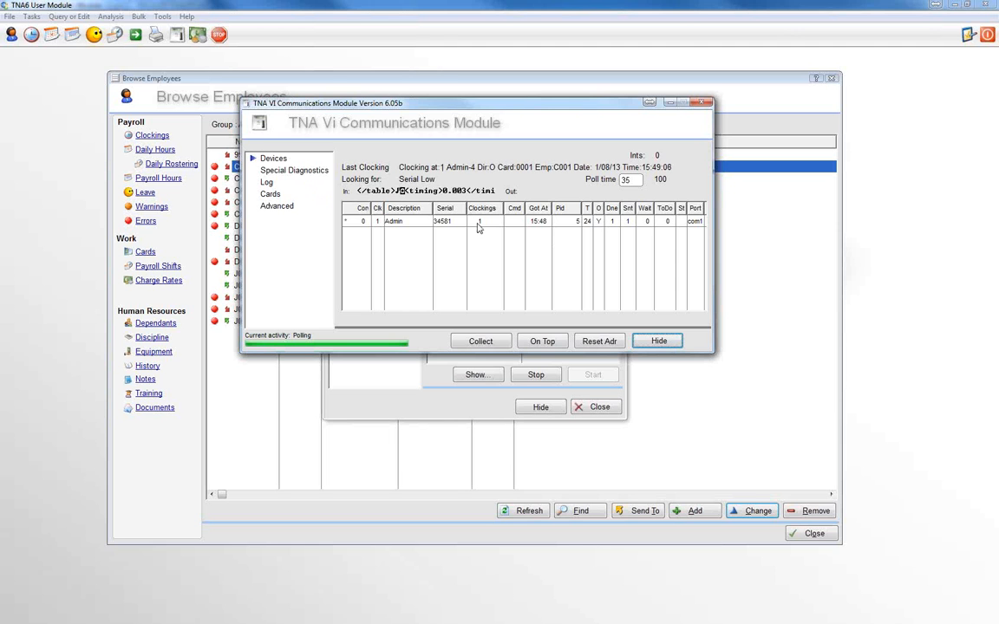
pyautogui.click(659, 342)
pyautogui.click(540, 407)
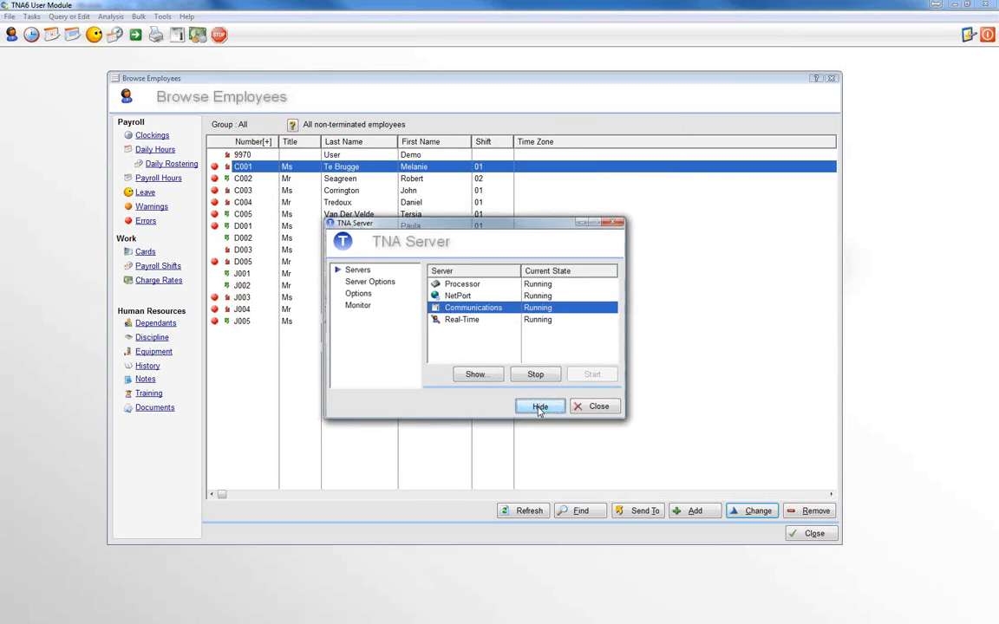
# Reopen employee C001's clockings and select the entry from the Admin device
pyautogui.click(258, 168)
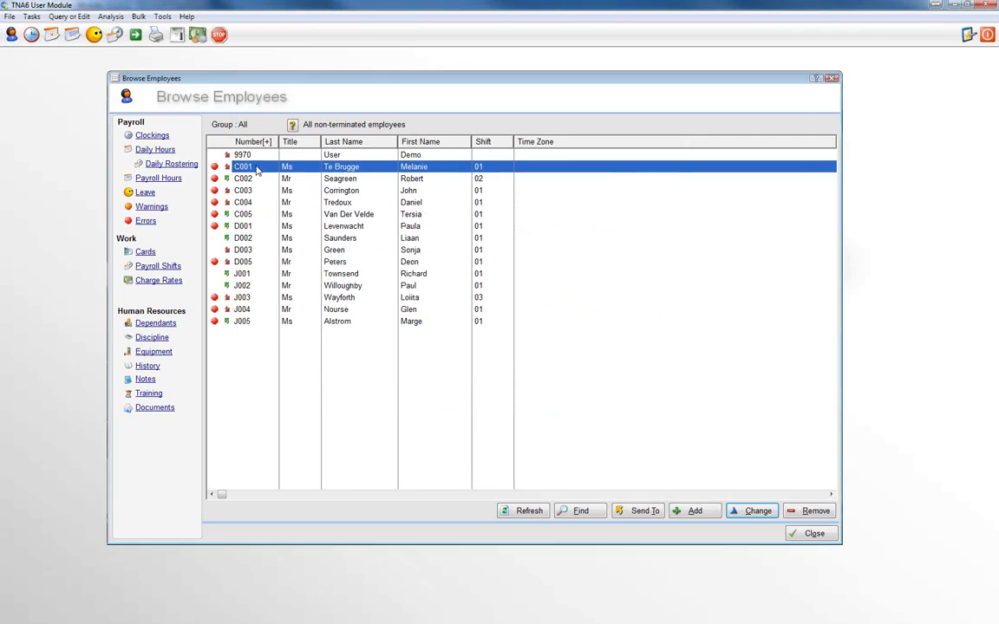
pyautogui.click(151, 136)
pyautogui.click(277, 239)
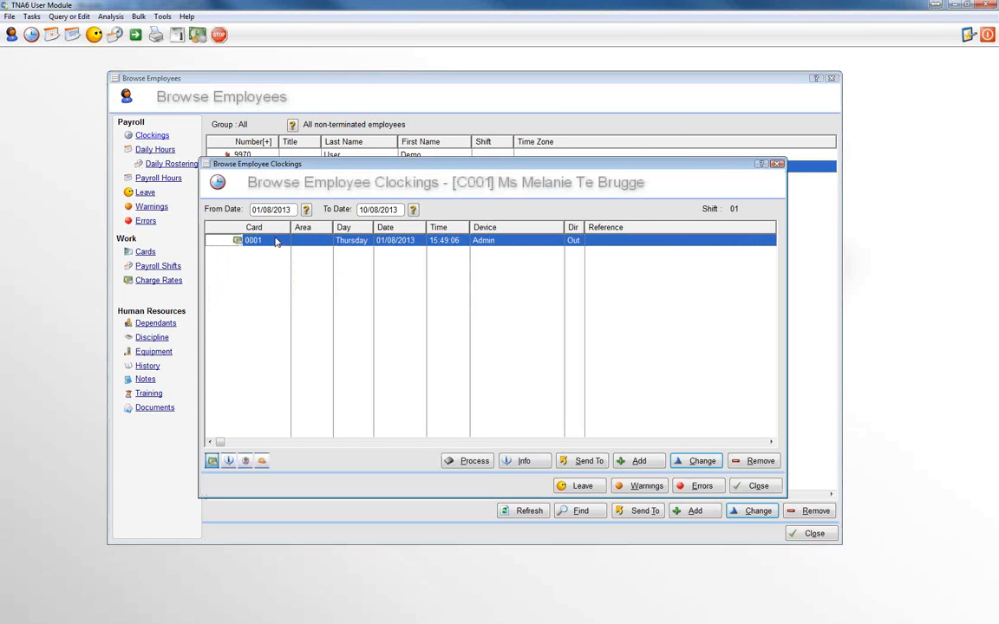